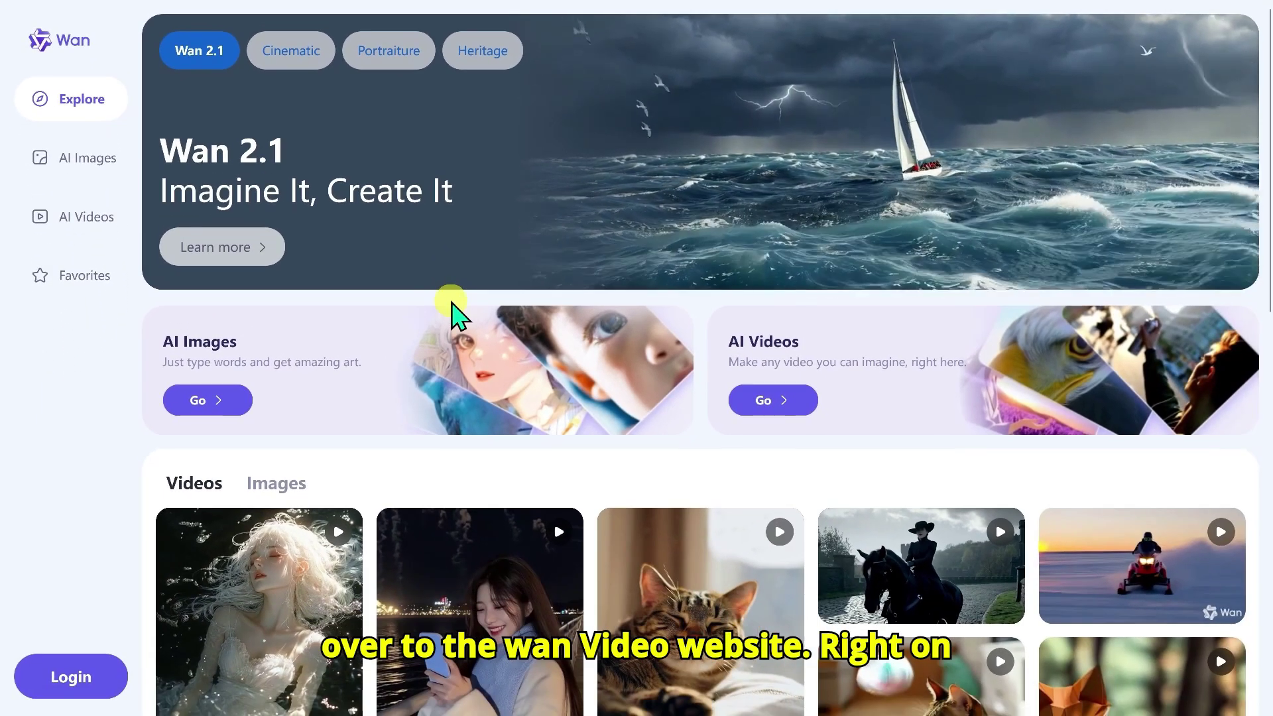
- Browse the Explore page's example galleries, alternating between the Images and Videos sections and ending on Videos
scroll(427, 312, down, 4)
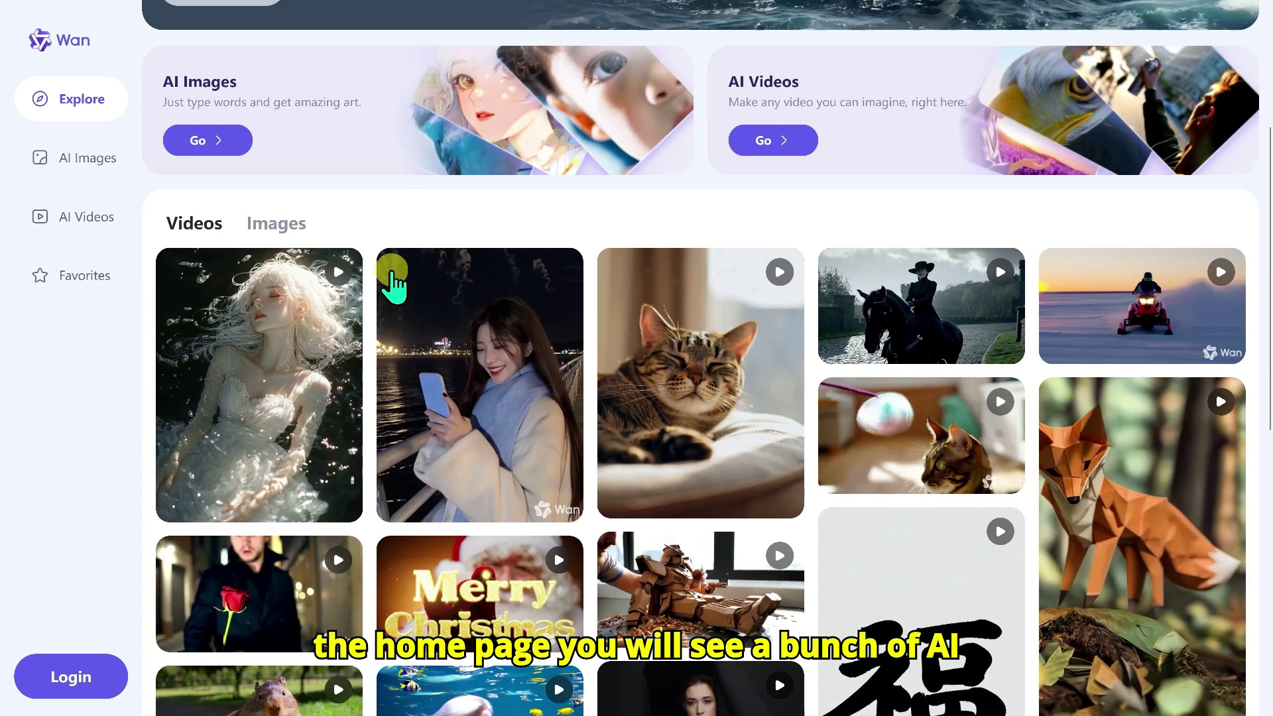
click(283, 224)
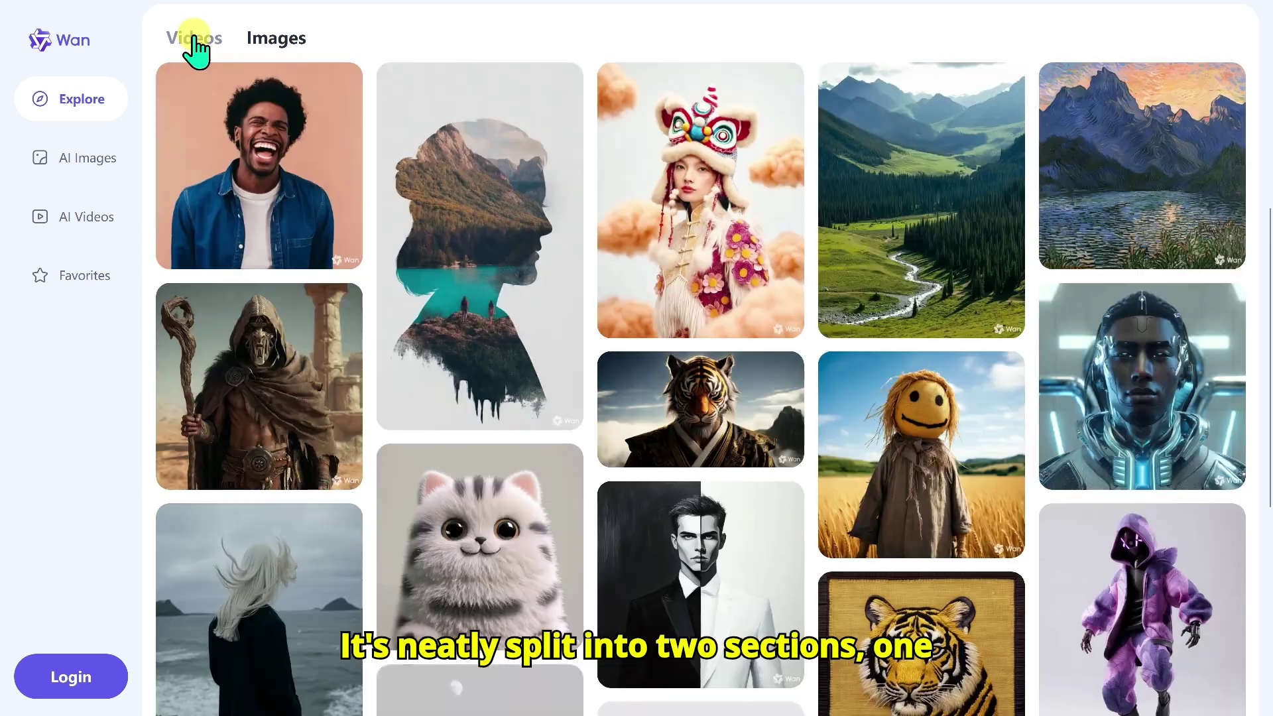
click(193, 36)
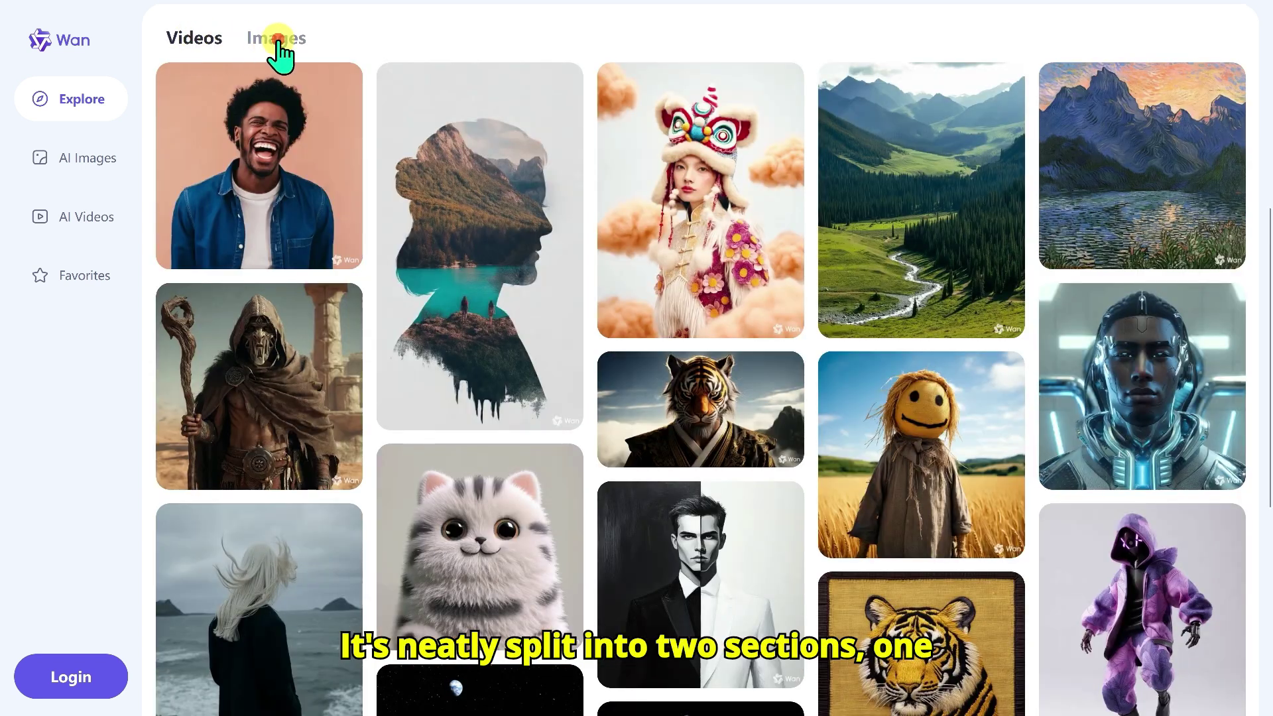
click(183, 41)
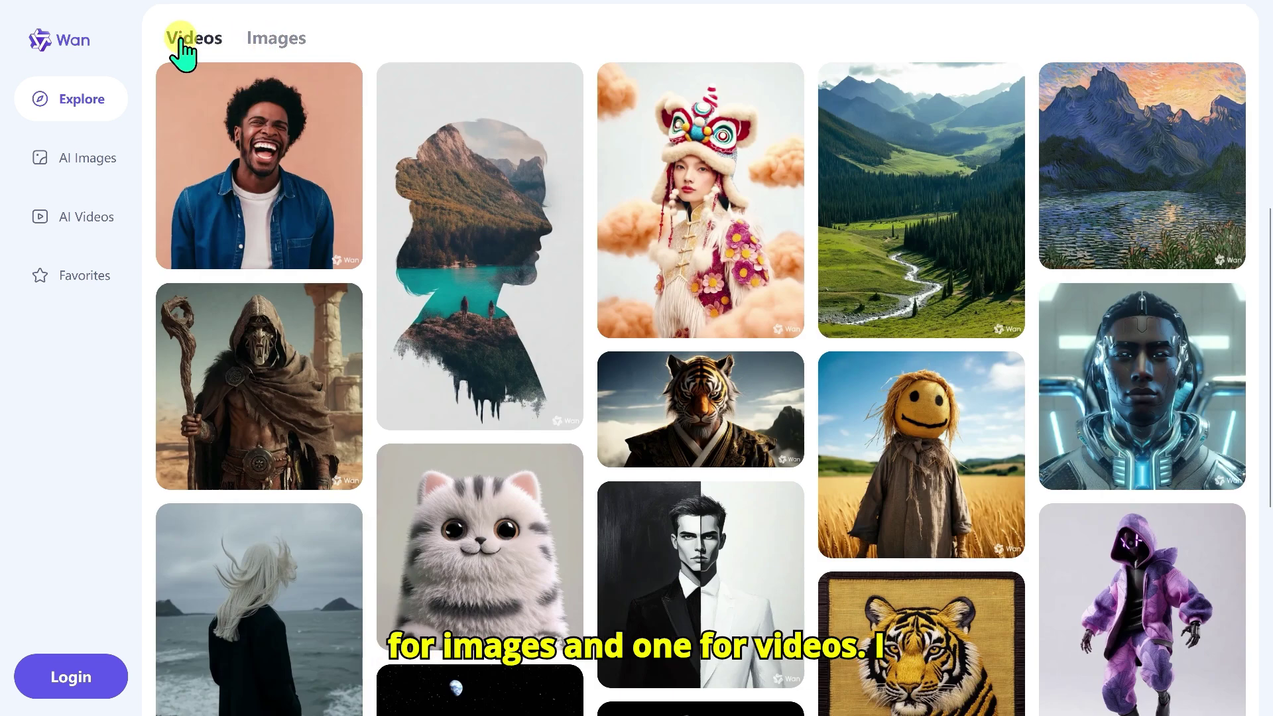
scroll(685, 361, down, 1)
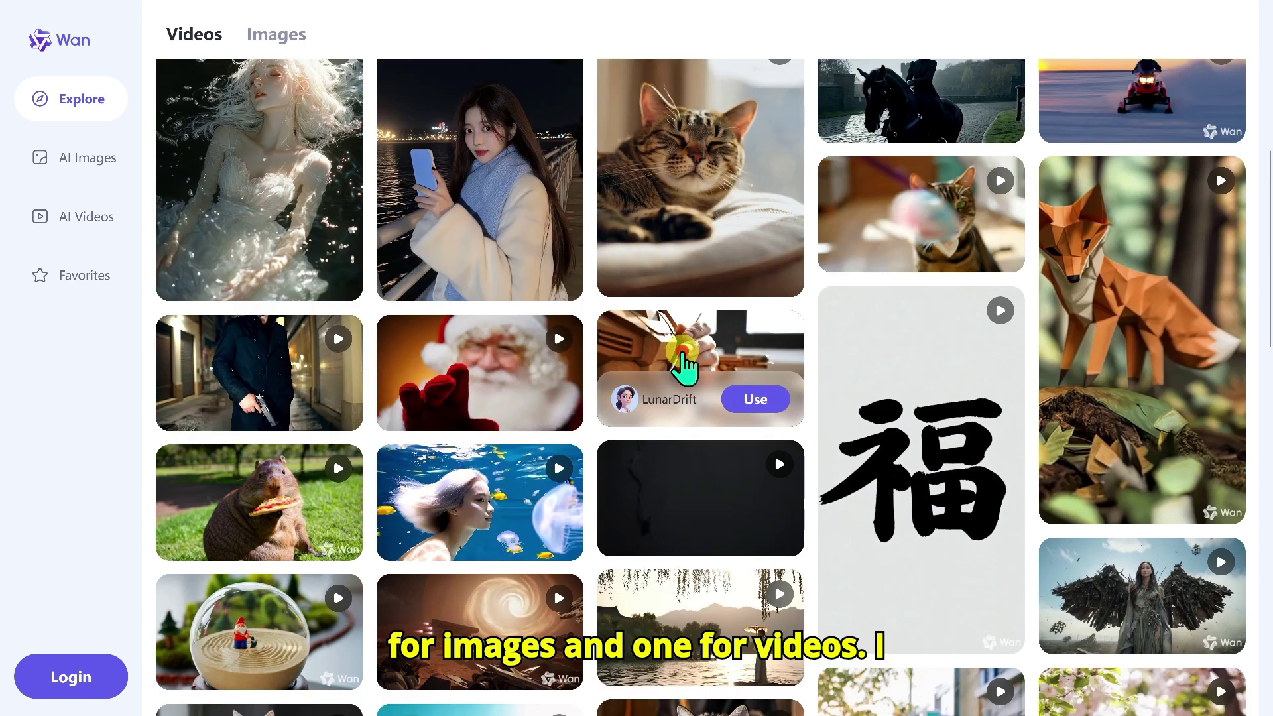
- Open the details of the wooden robot carving video, copy its prompt, and close the preview
click(685, 364)
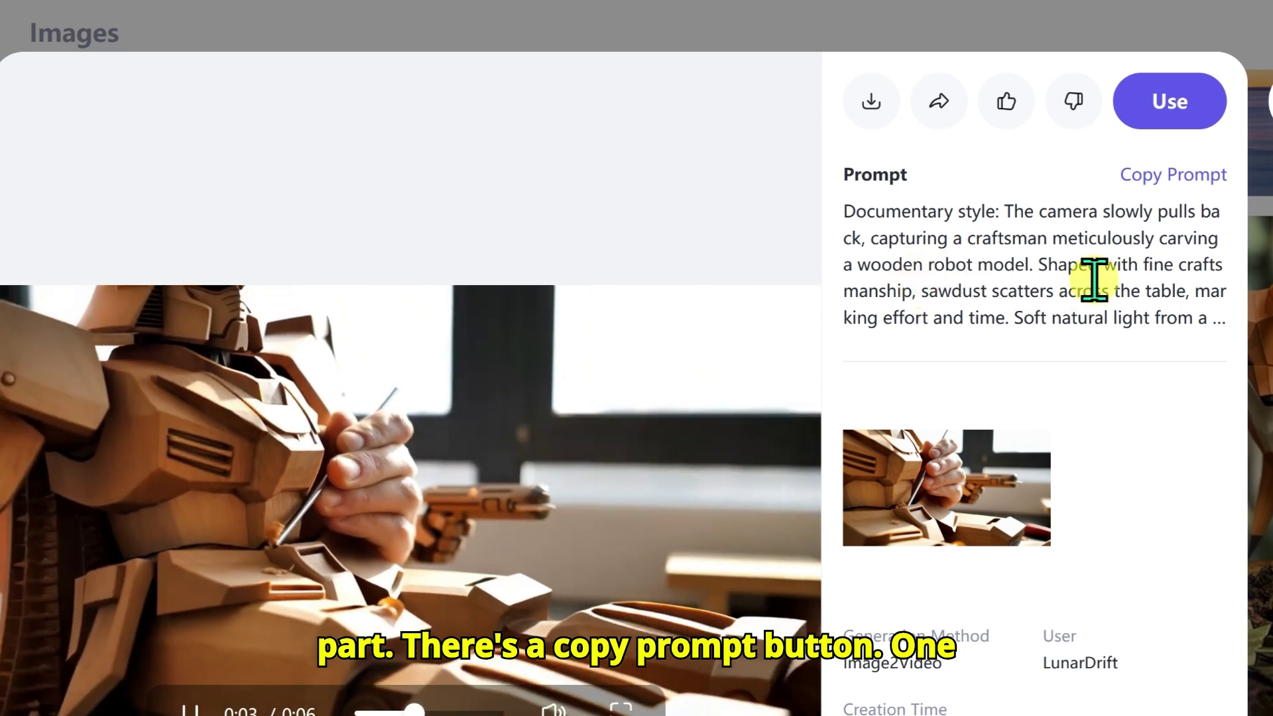
click(1059, 183)
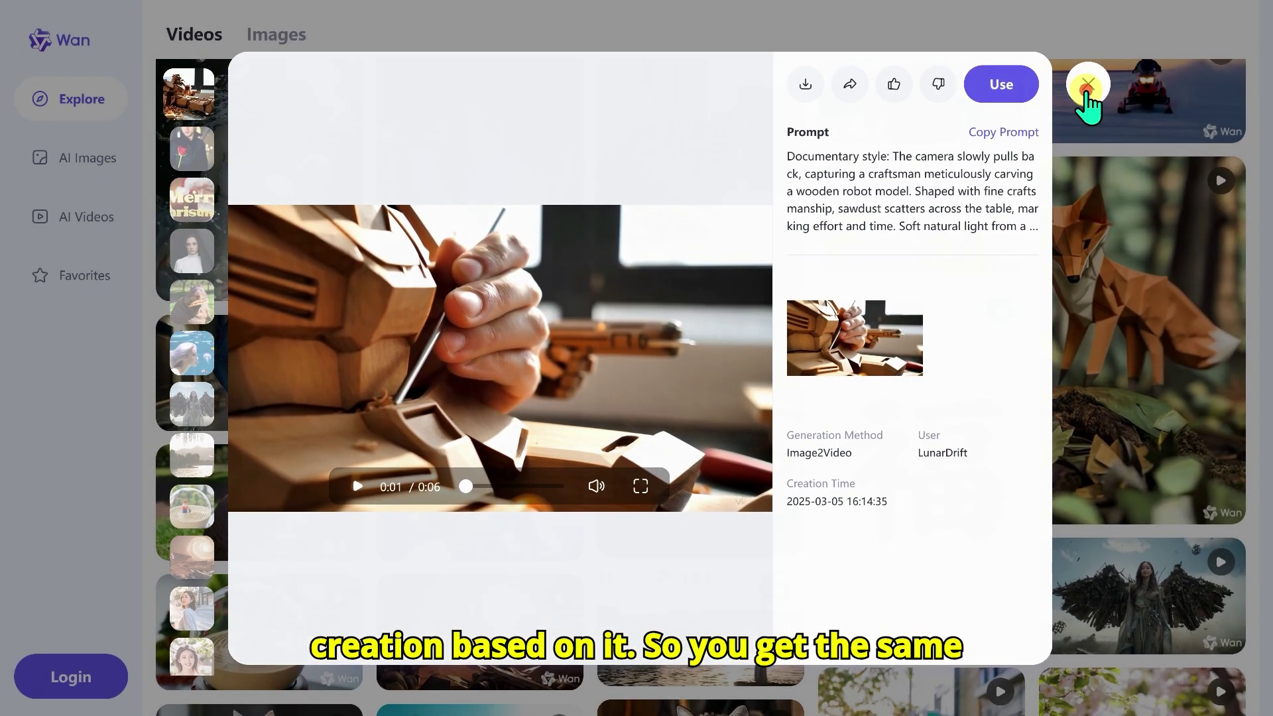
click(1269, 100)
- Open the tiger in Hanfu picture from the Images gallery, download it, and close its preview
scroll(273, 50, up, 1)
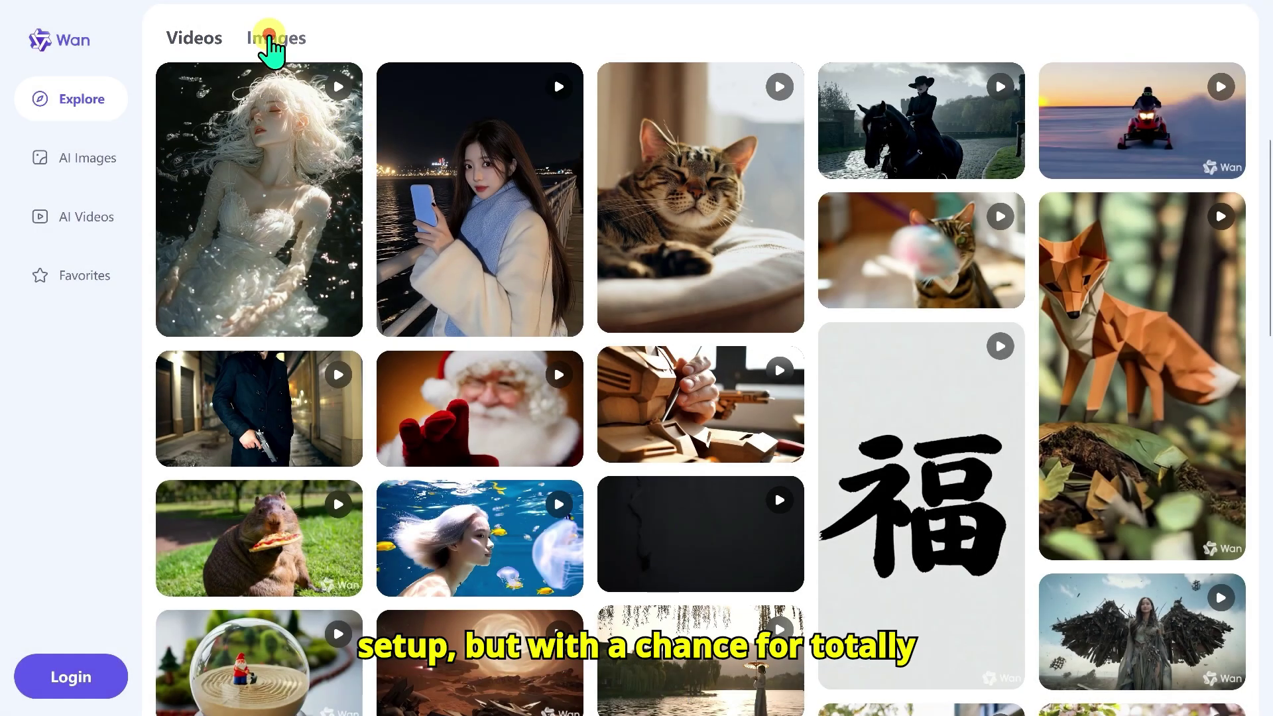
click(273, 46)
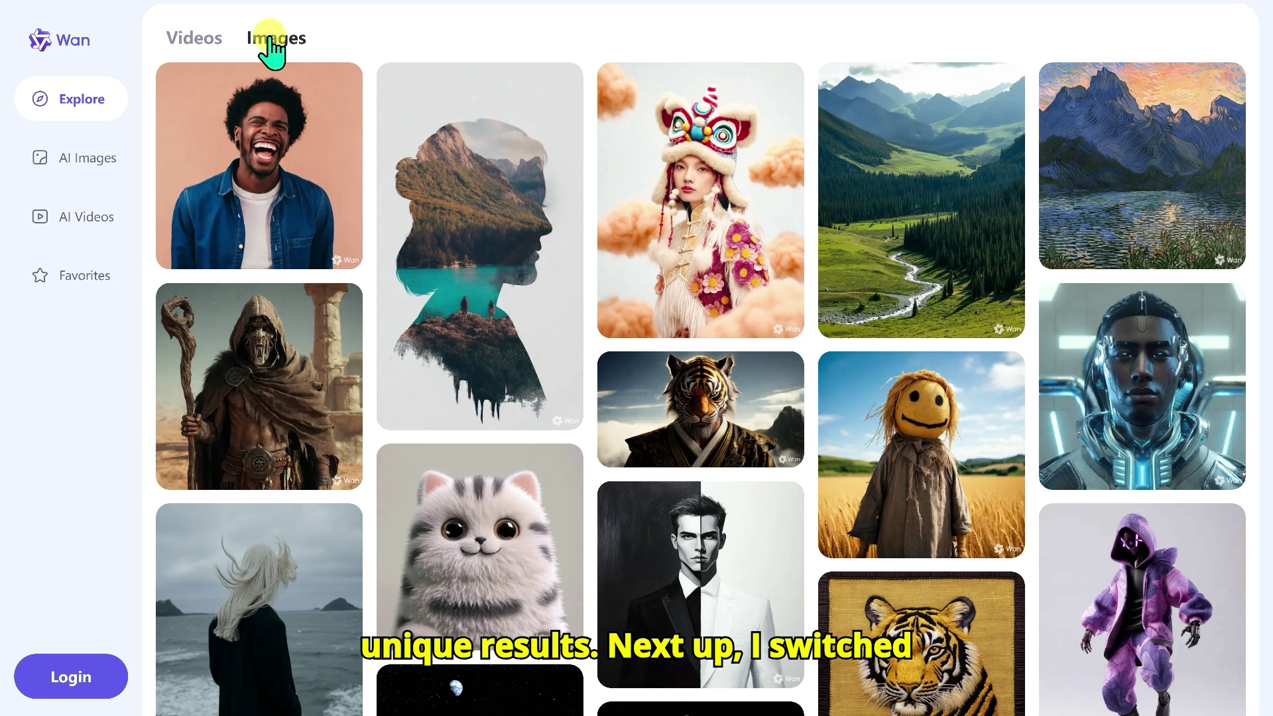
click(700, 399)
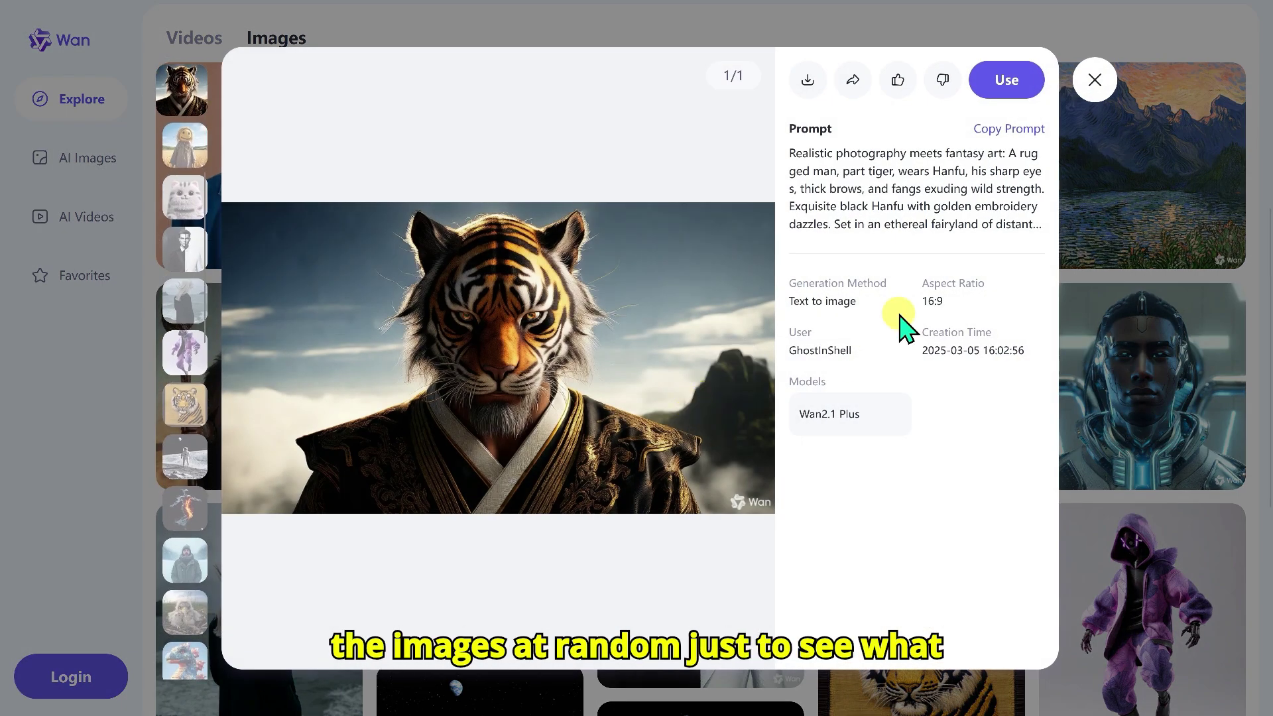
click(807, 80)
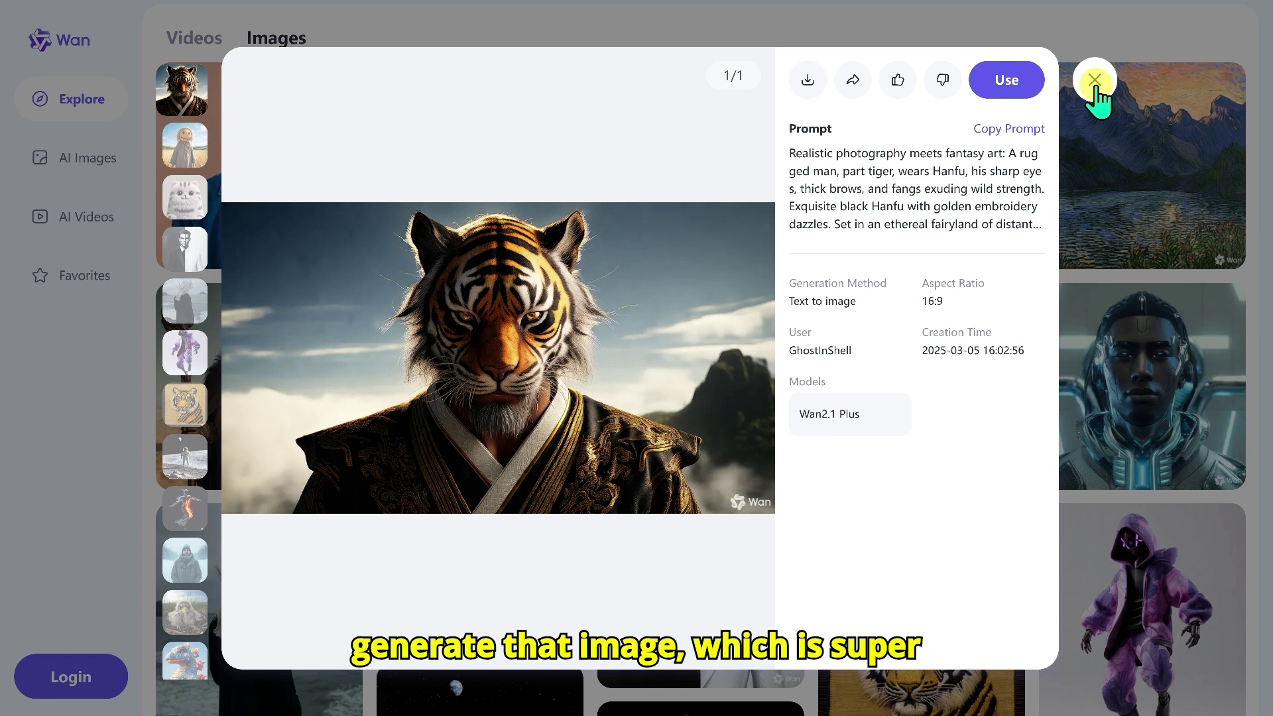
click(1095, 80)
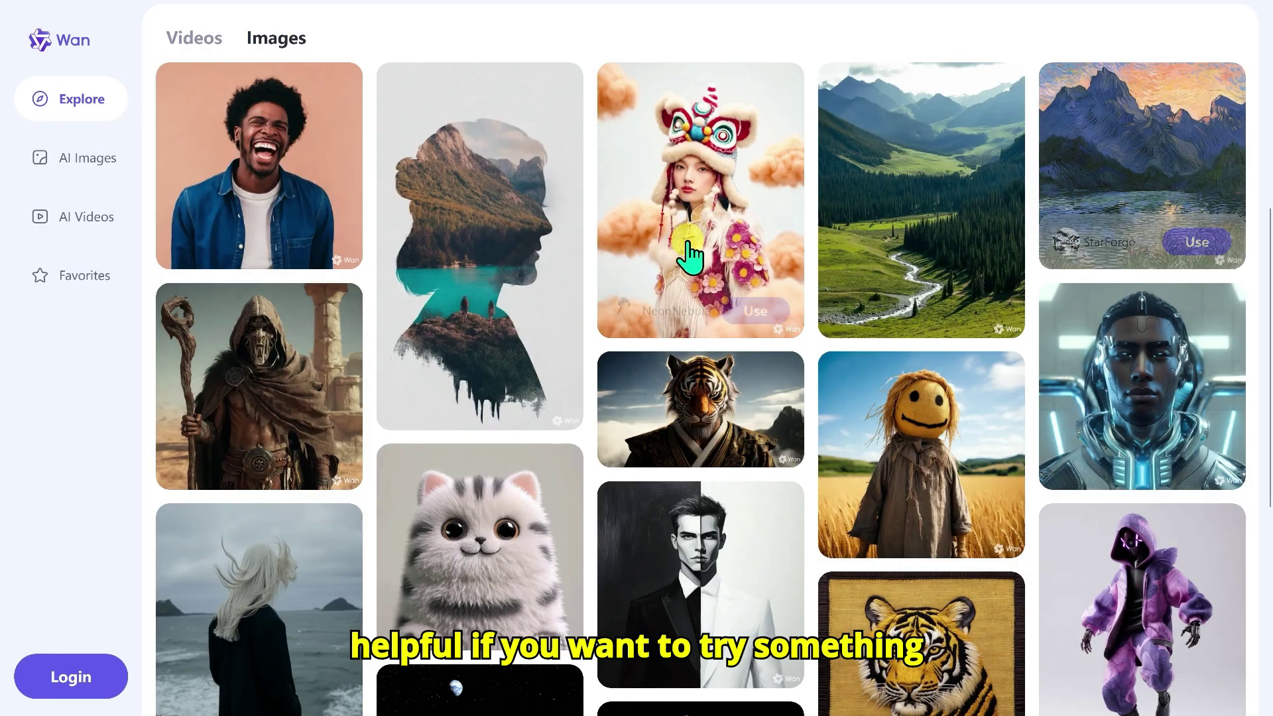
- Log in to the site and claim the daily check-in credits
scroll(592, 268, up, 6)
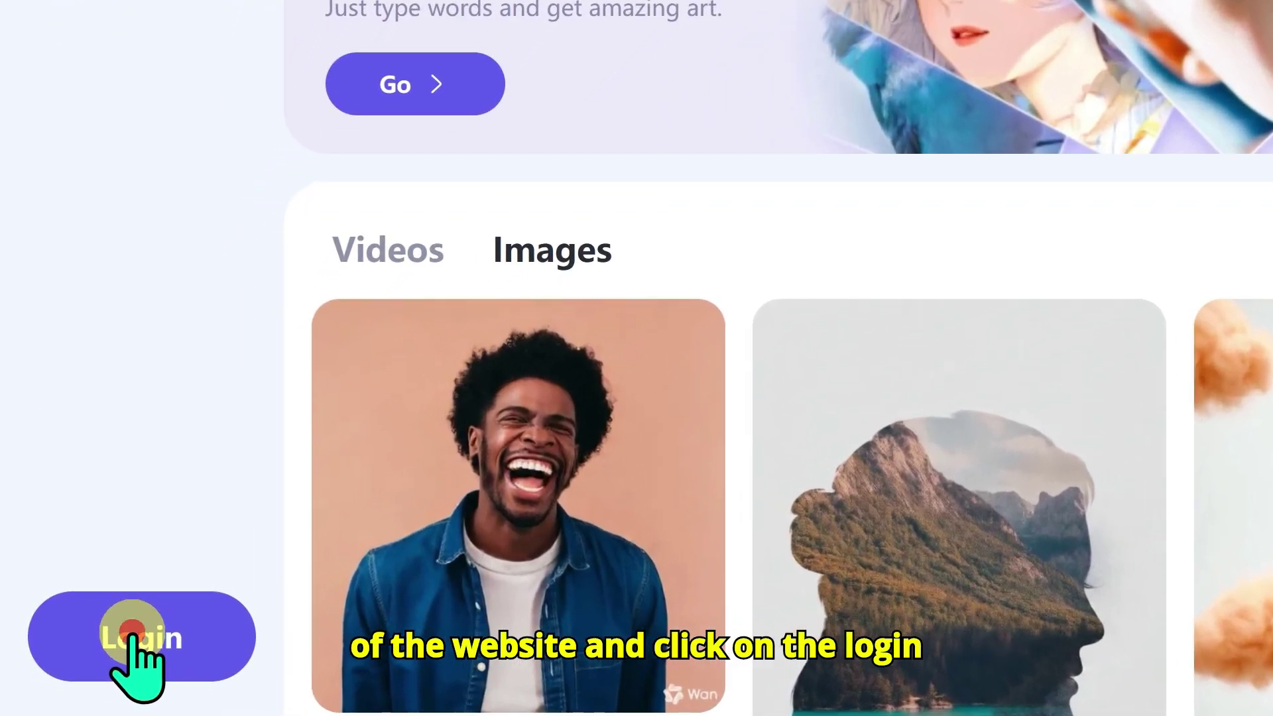
click(132, 633)
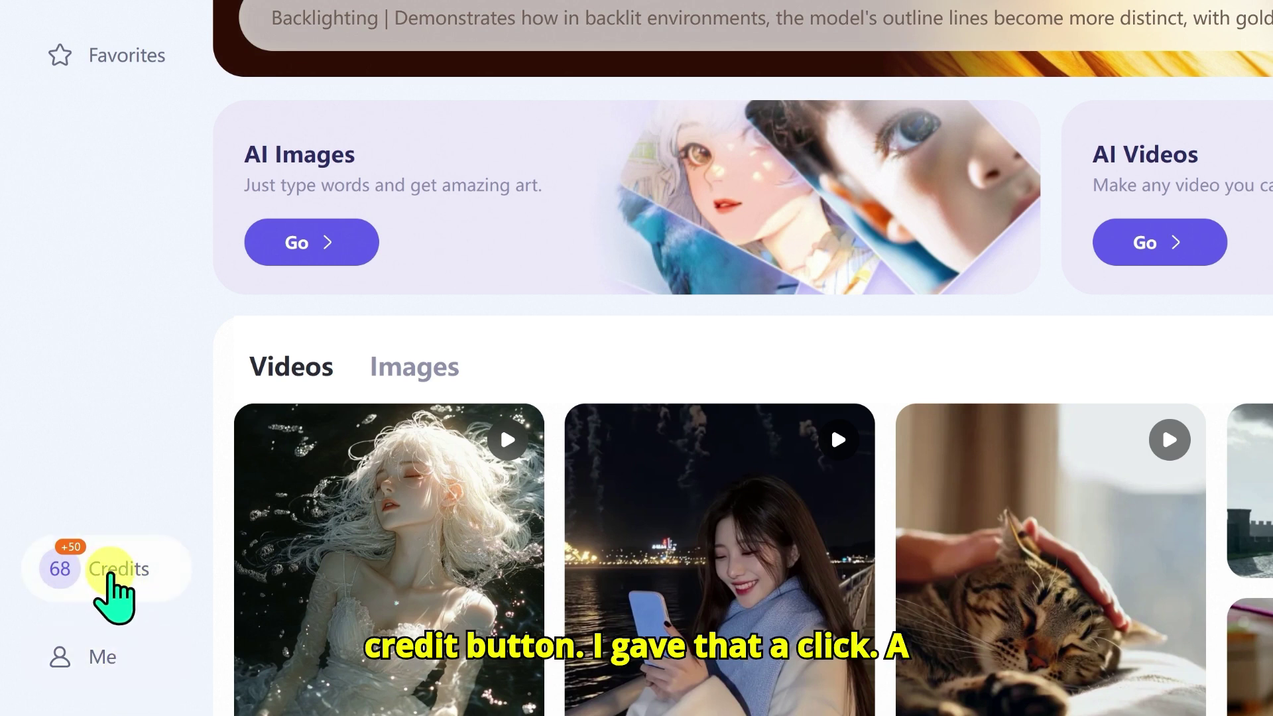
click(146, 572)
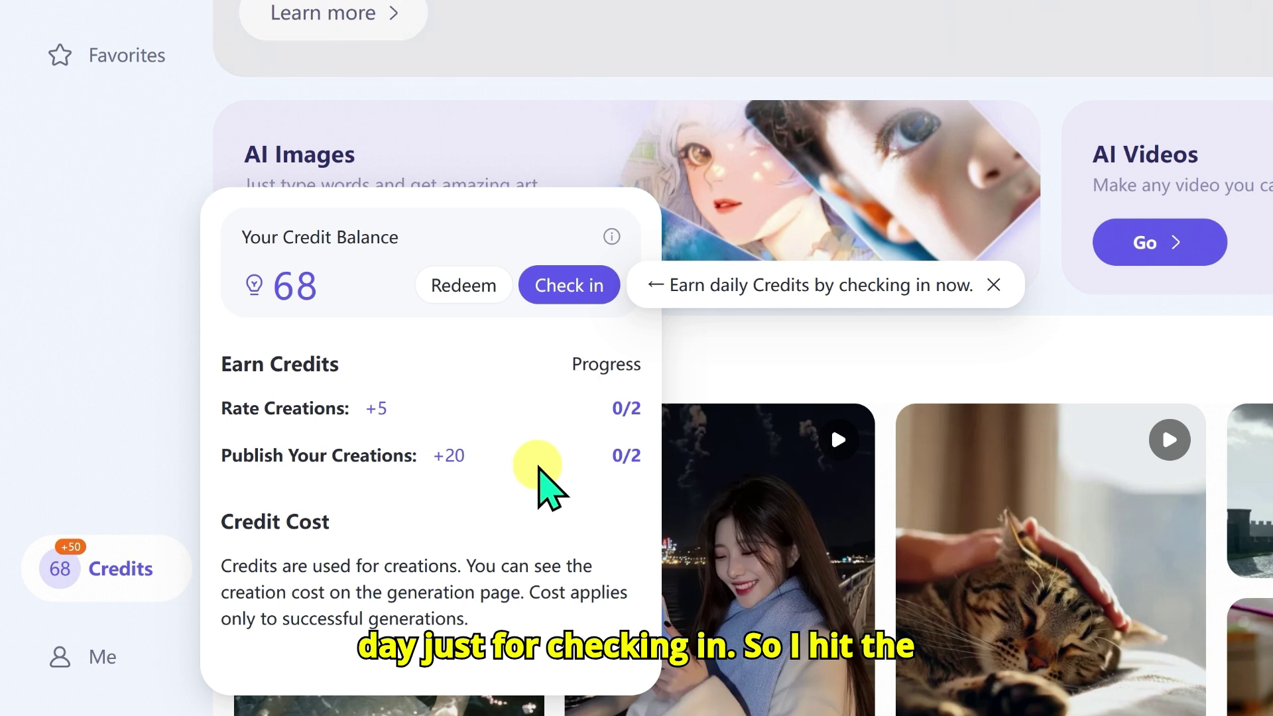
click(571, 285)
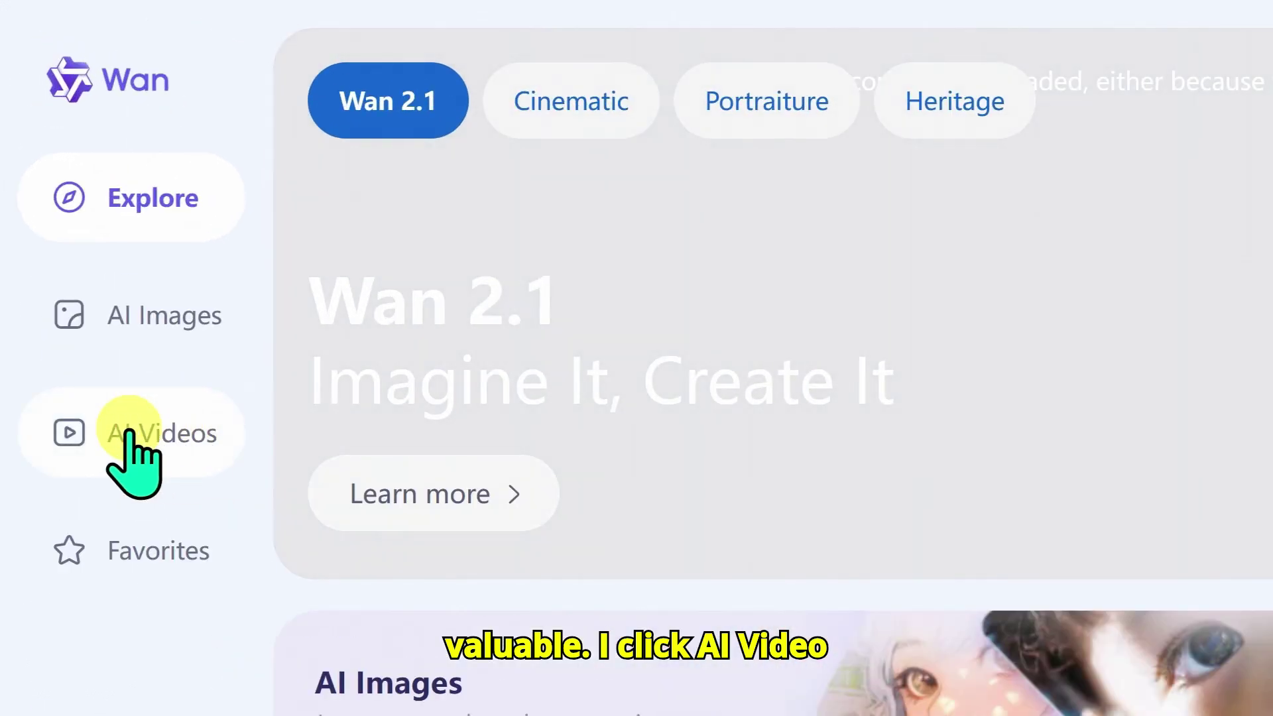
- Open the User Guide from the AI Videos page and read its Text to Video and Image to Video feature sections
click(69, 214)
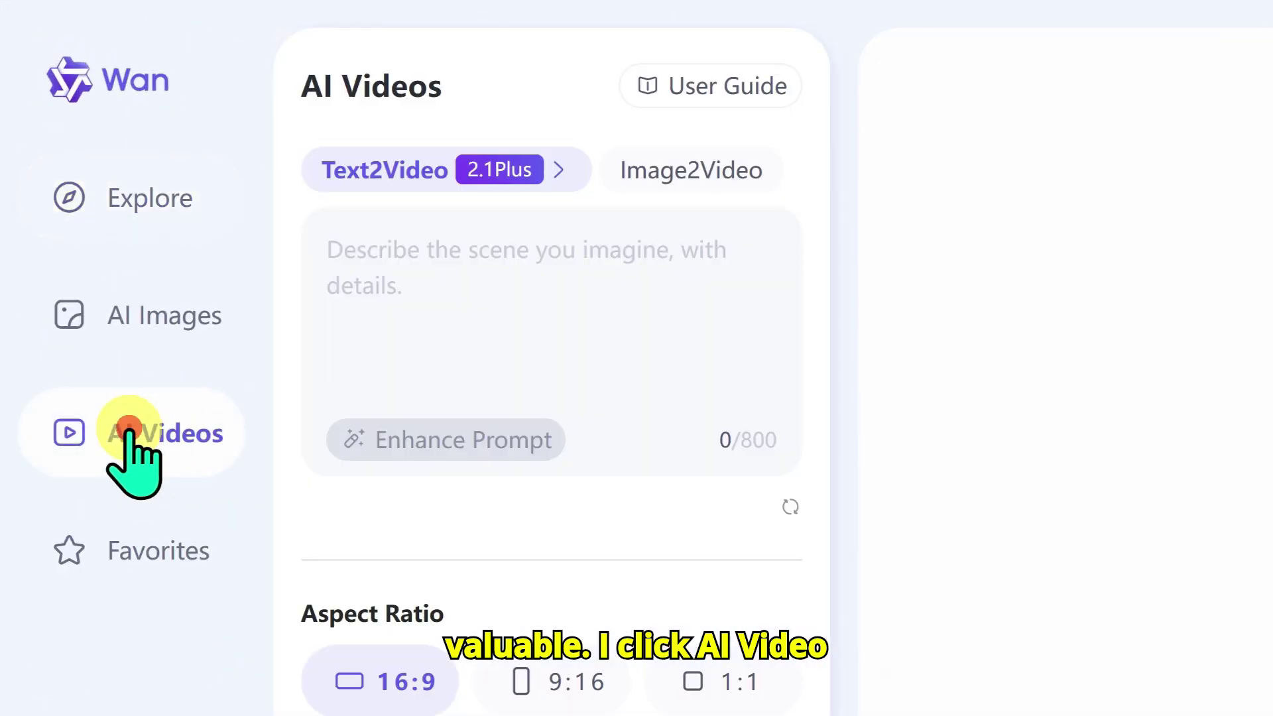
click(716, 89)
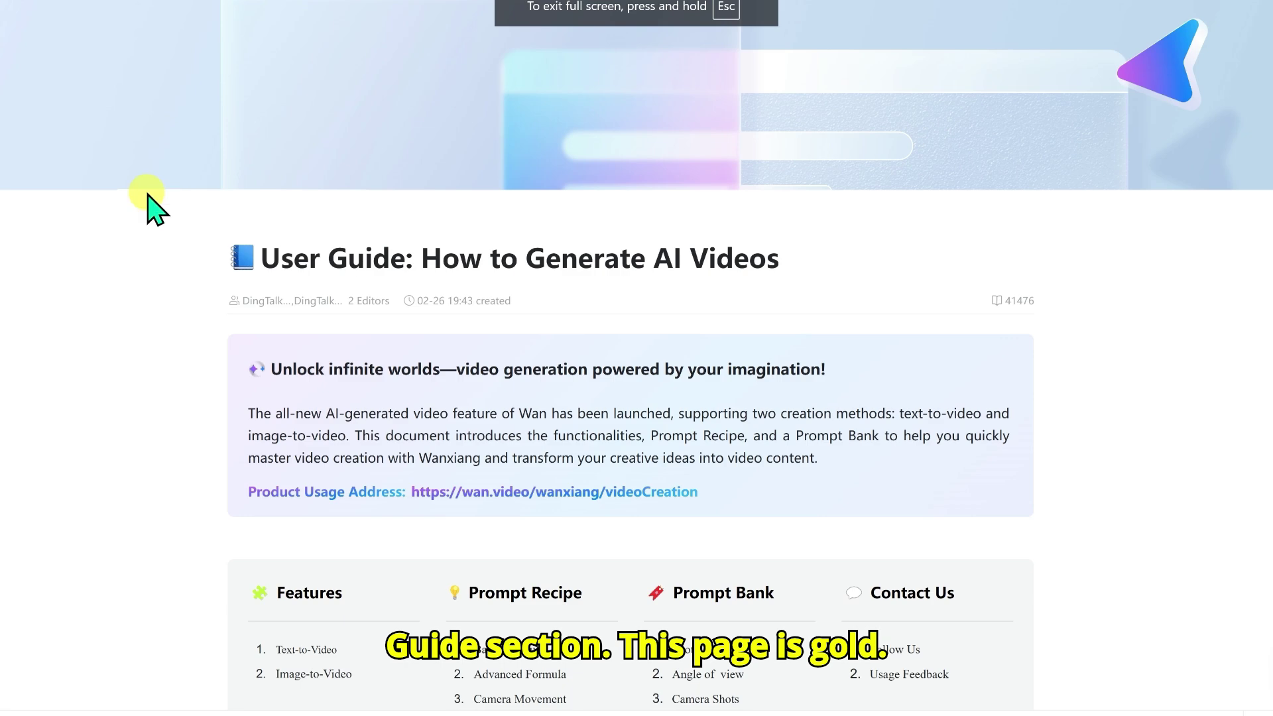
scroll(144, 219, down, 2)
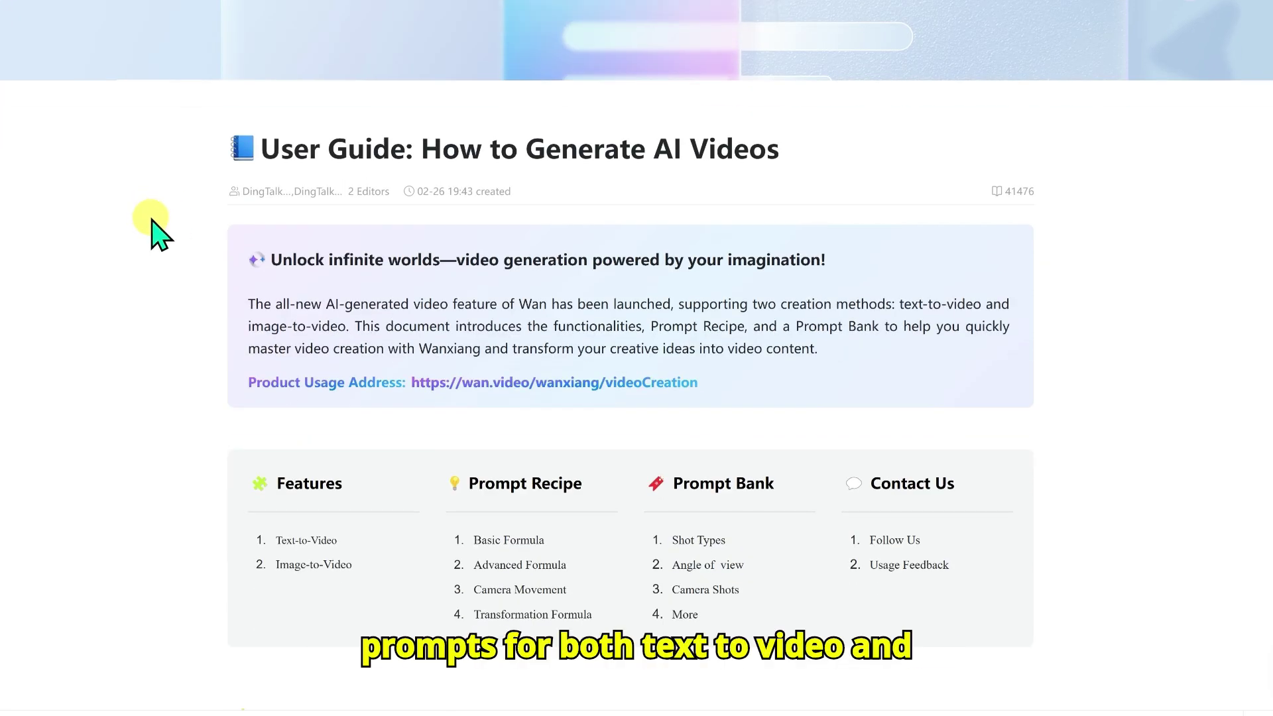
scroll(152, 222, down, 15)
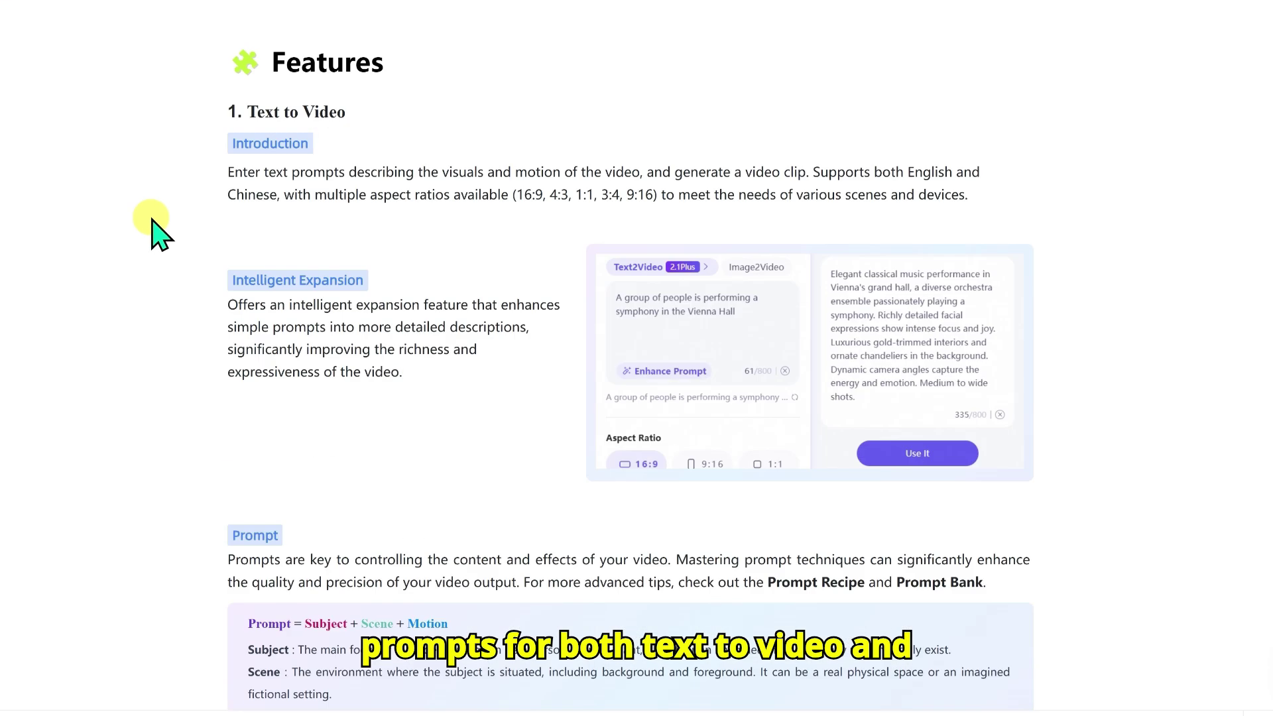
scroll(153, 222, down, 5)
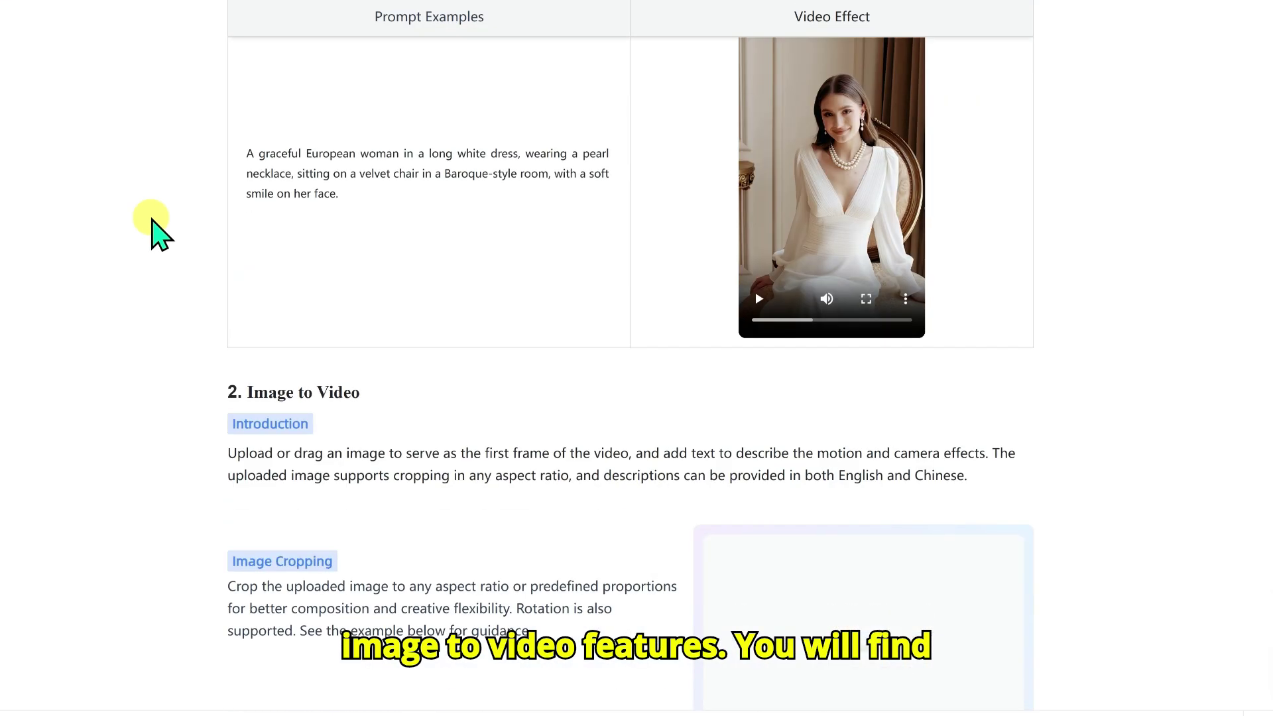
scroll(152, 222, down, 4)
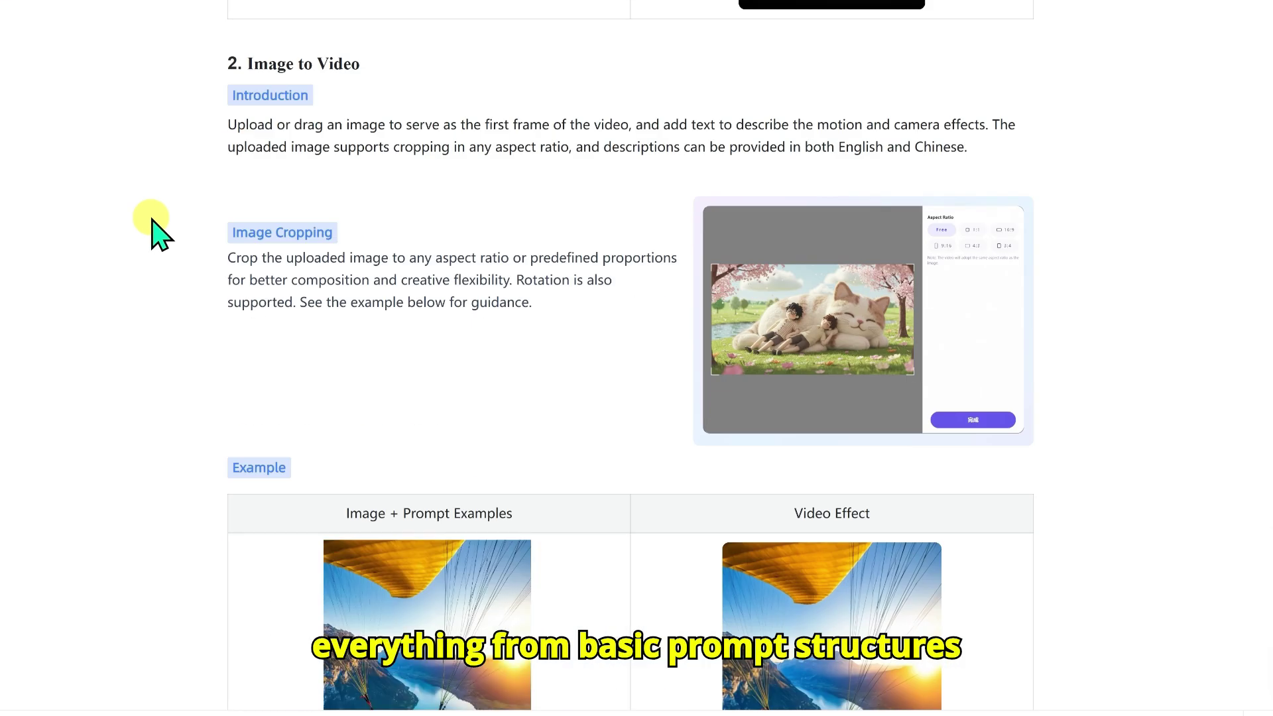
- Read the guide's Prompt Recipe section, covering the Basic, Advanced, Camera Movement and Transformation formulas
scroll(153, 222, down, 7)
scroll(152, 222, down, 5)
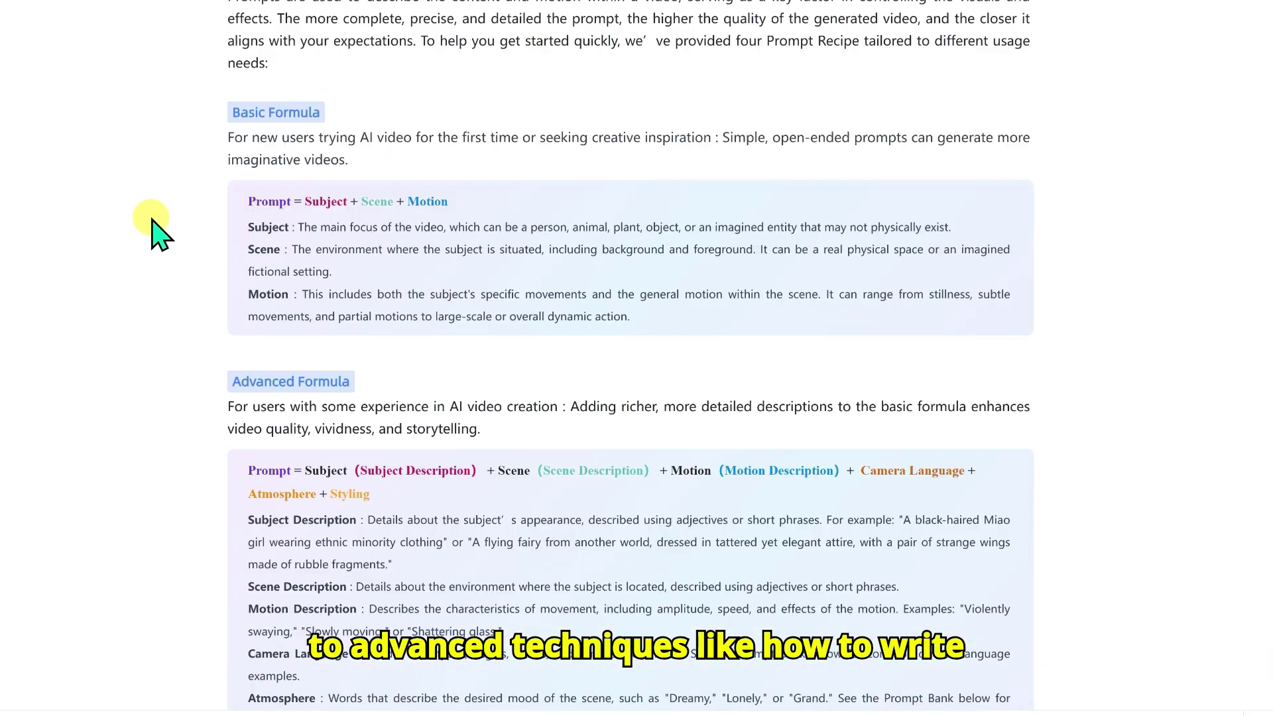
scroll(152, 222, down, 6)
scroll(152, 222, down, 6)
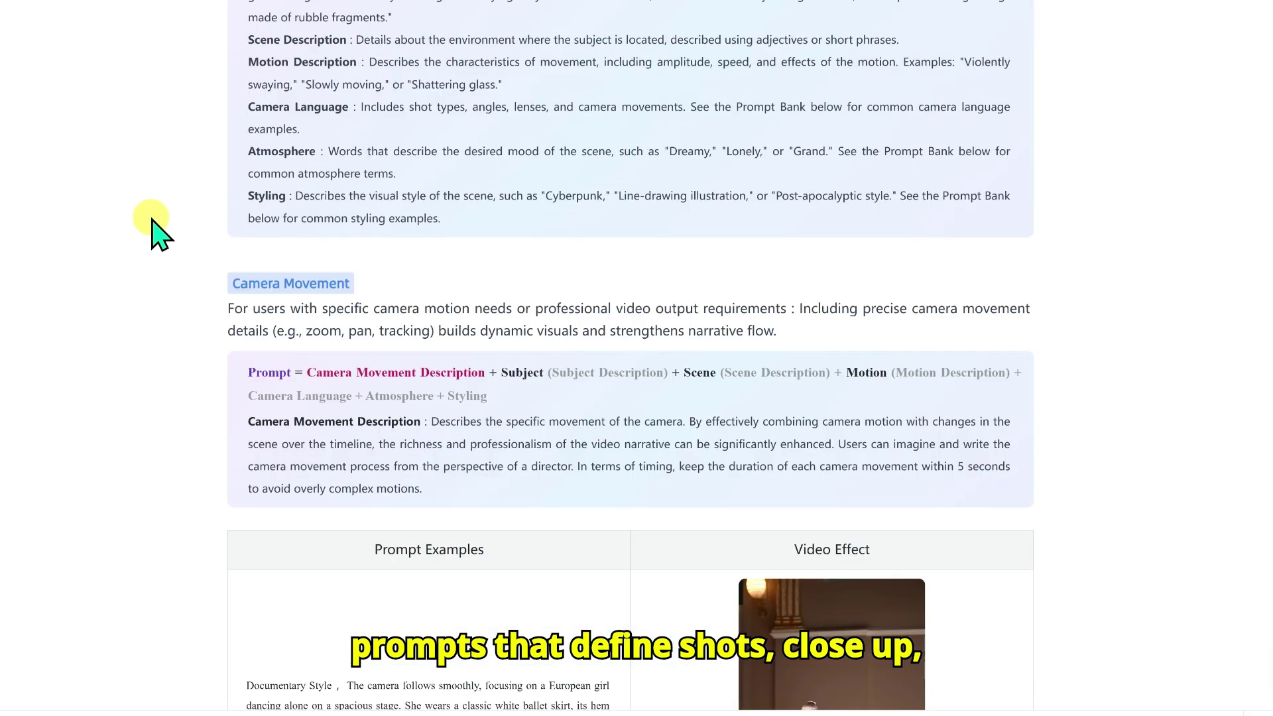
scroll(159, 233, down, 3)
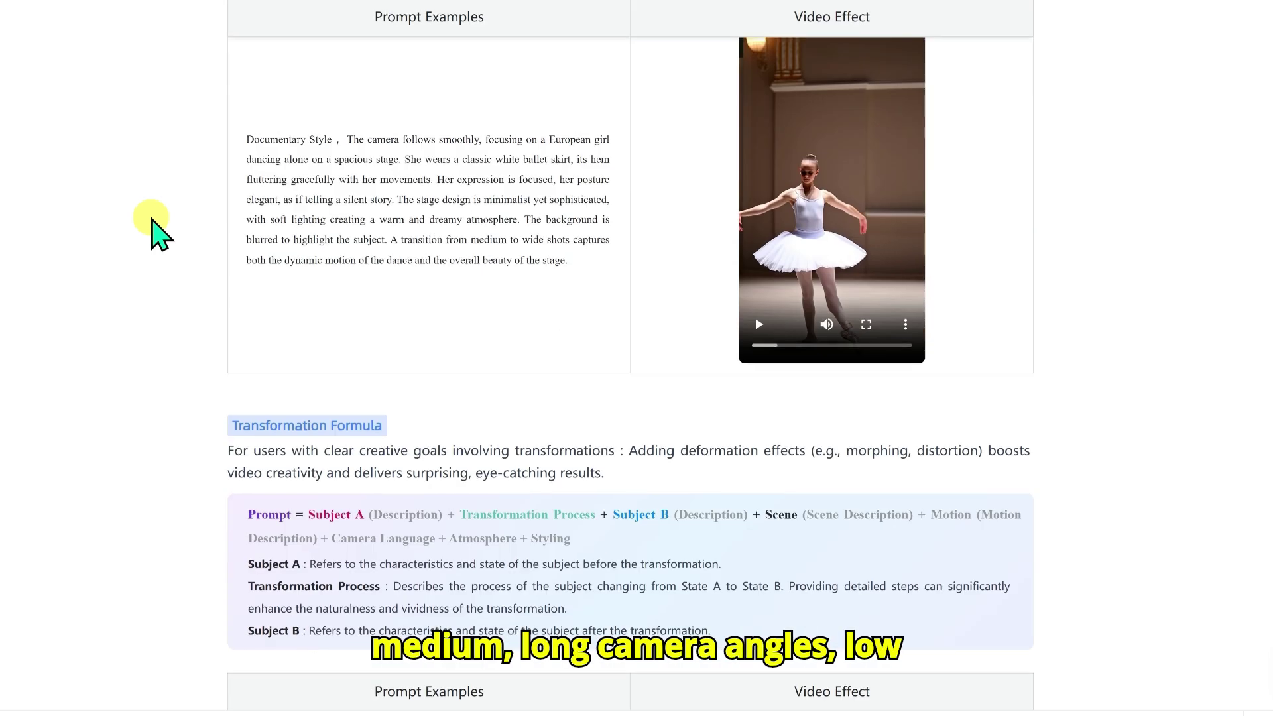
scroll(159, 233, down, 3)
scroll(159, 234, down, 2)
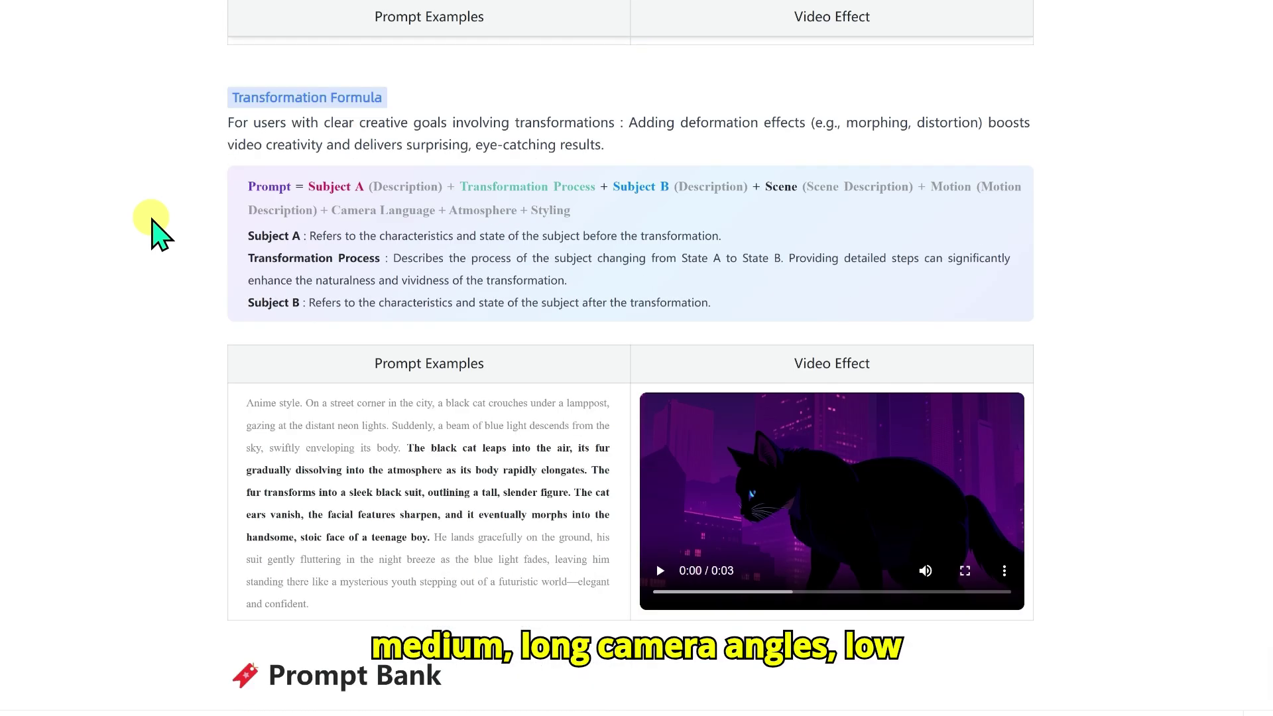
- Review the Prompt Bank's example prompts for shot types and angles of view
scroll(159, 233, down, 3)
scroll(159, 234, down, 3)
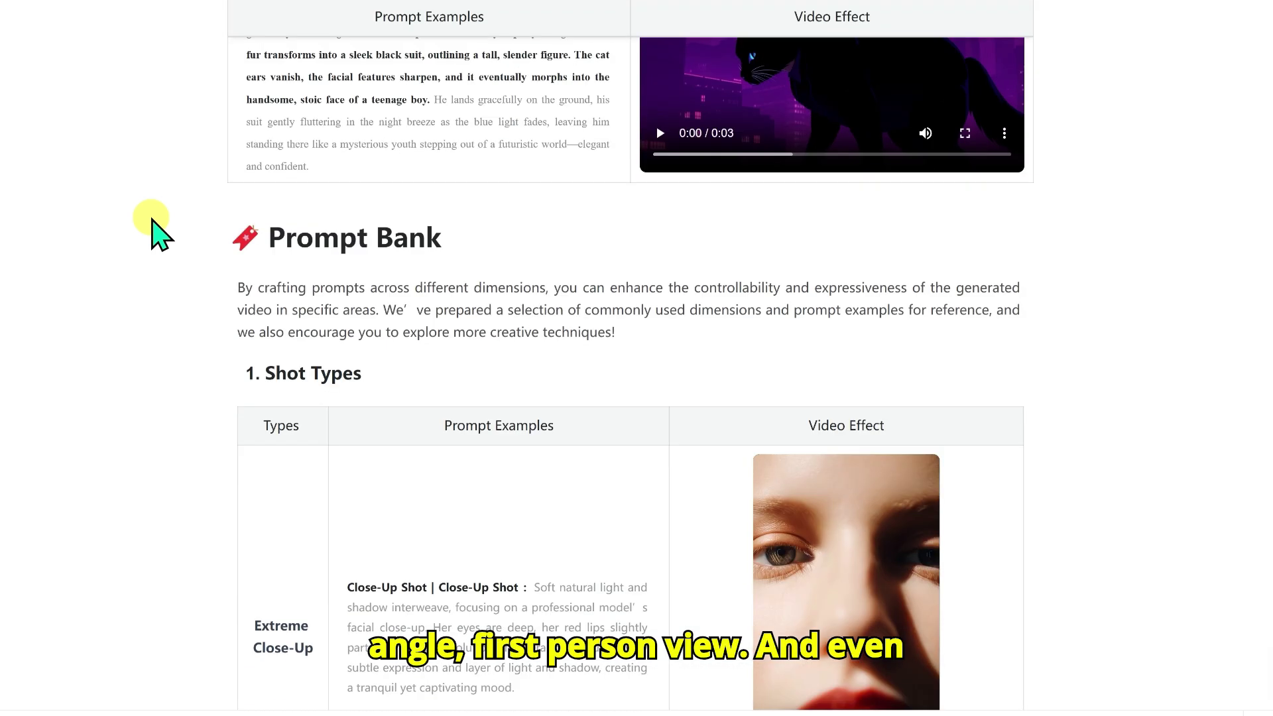
scroll(159, 233, down, 3)
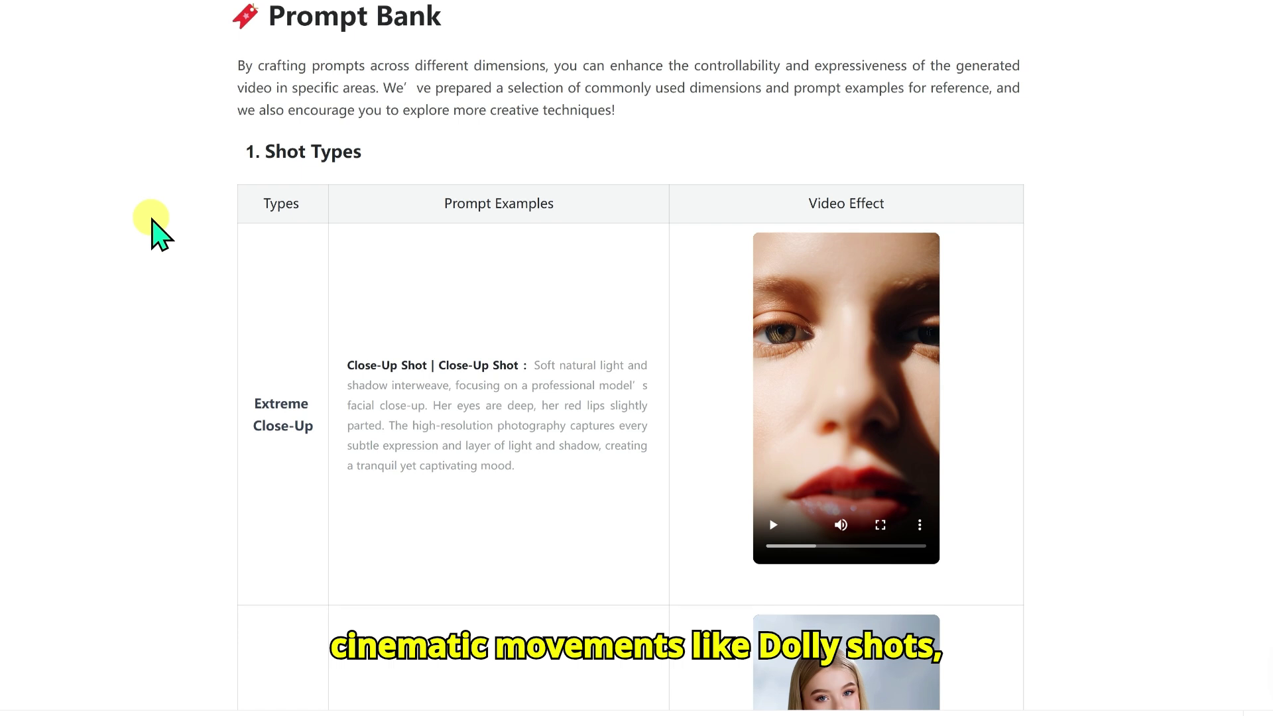
scroll(159, 234, down, 2)
scroll(159, 234, down, 7)
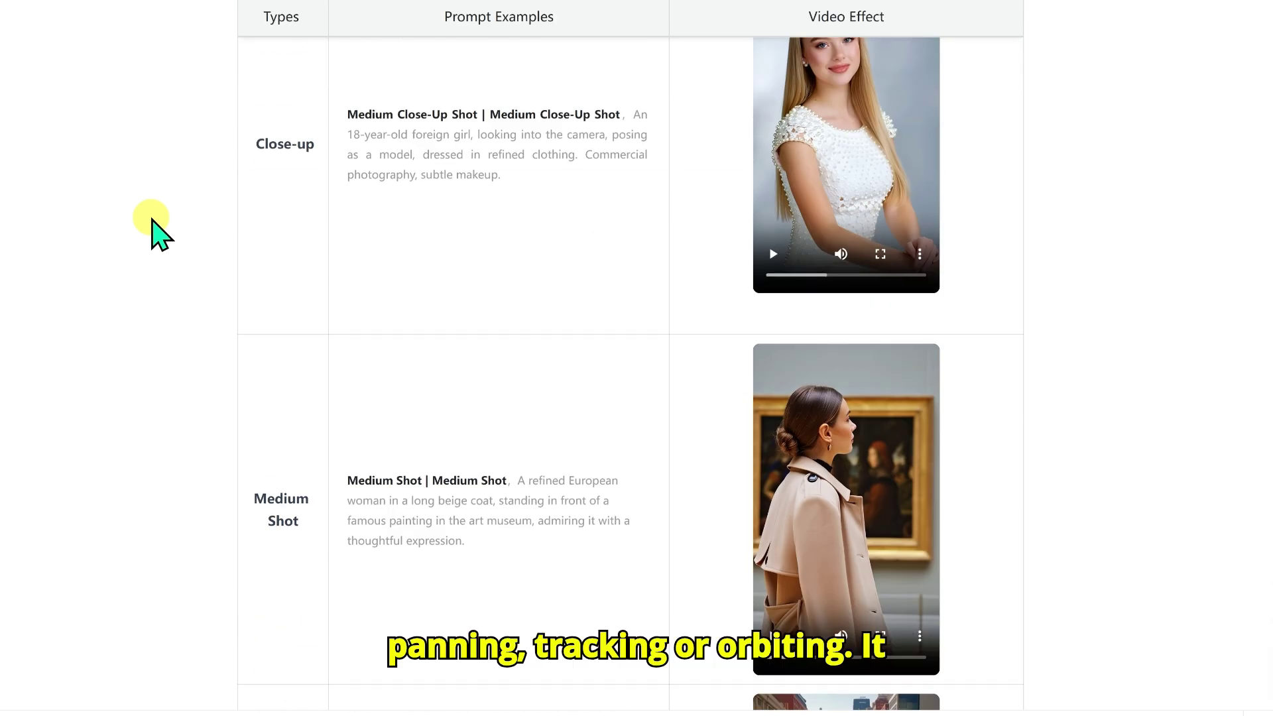
scroll(159, 234, down, 3)
scroll(154, 222, down, 5)
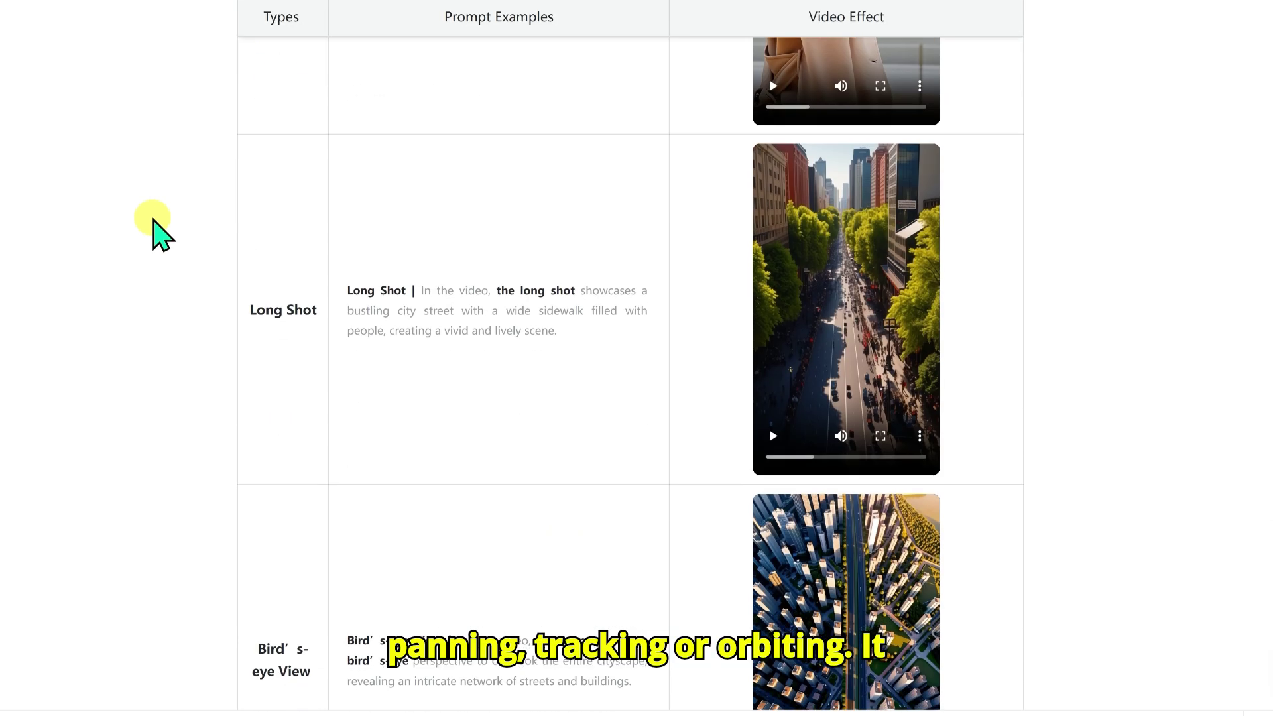
scroll(154, 222, down, 5)
scroll(153, 222, down, 8)
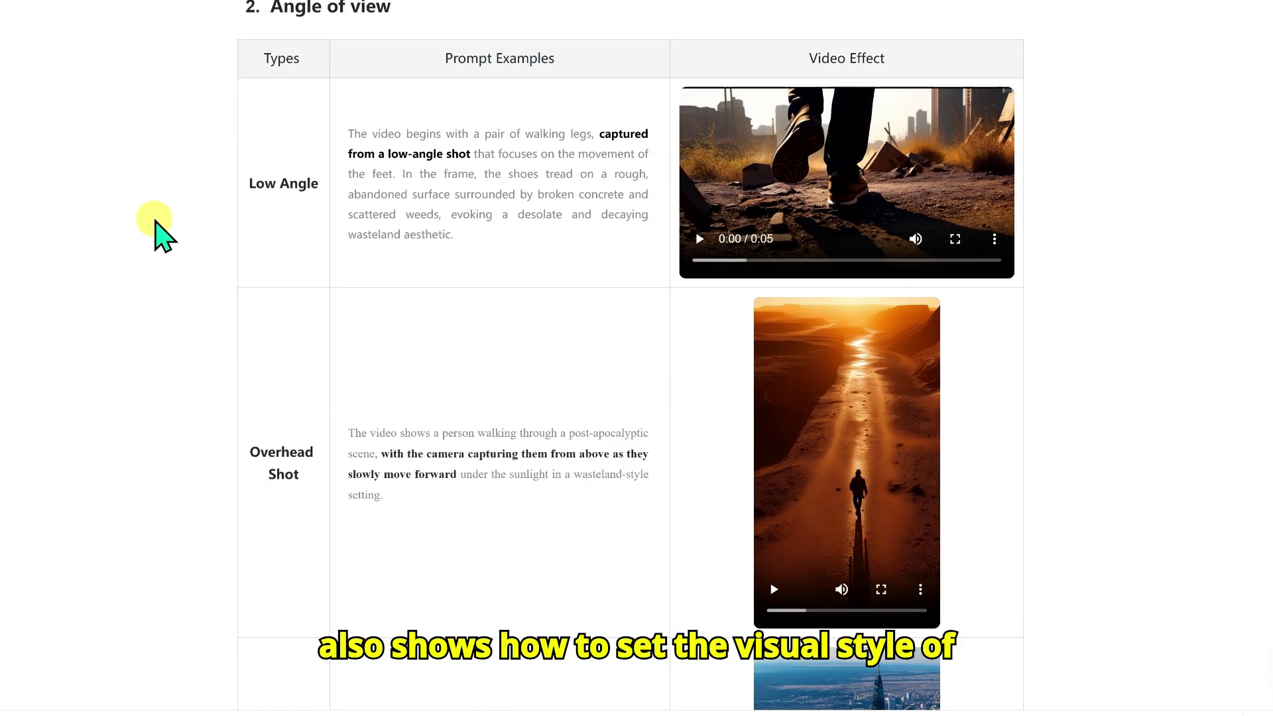
- Review the Prompt Bank's style examples, including Cyberpunk, Wasteland Style, Line Art Animation and Chinese Anime Style
scroll(154, 221, down, 3)
scroll(159, 233, down, 3)
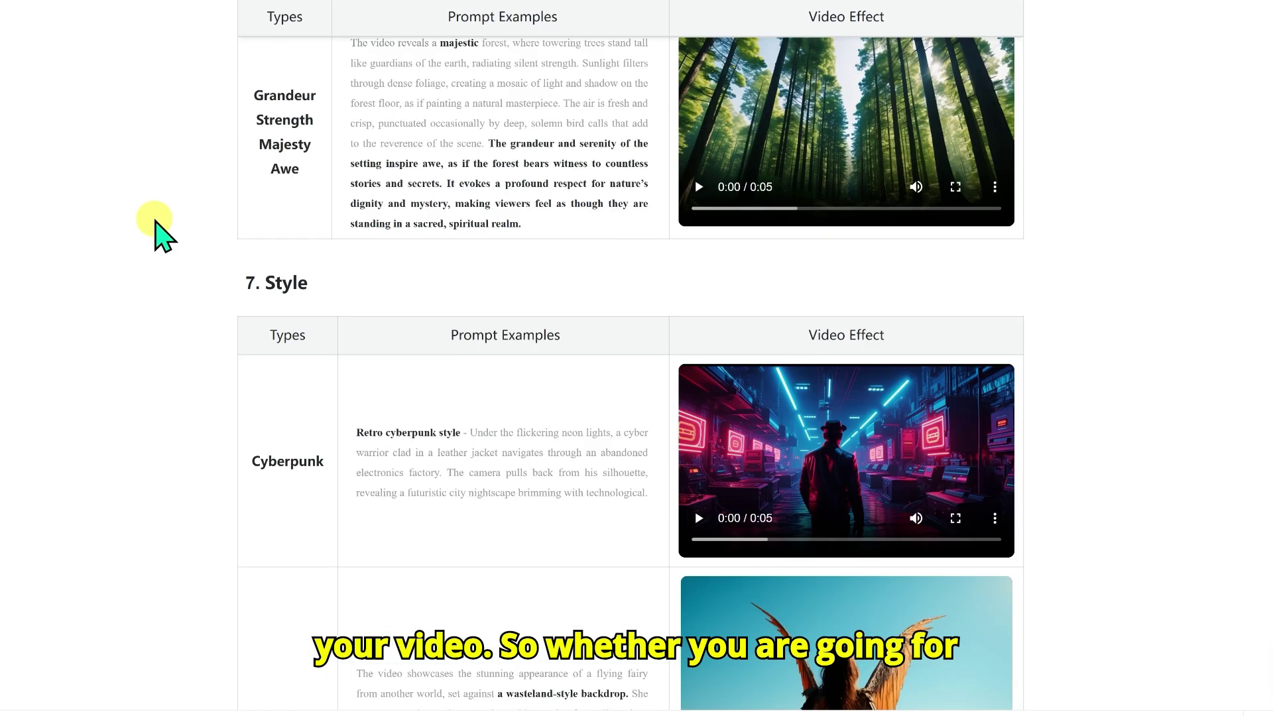
scroll(157, 222, down, 3)
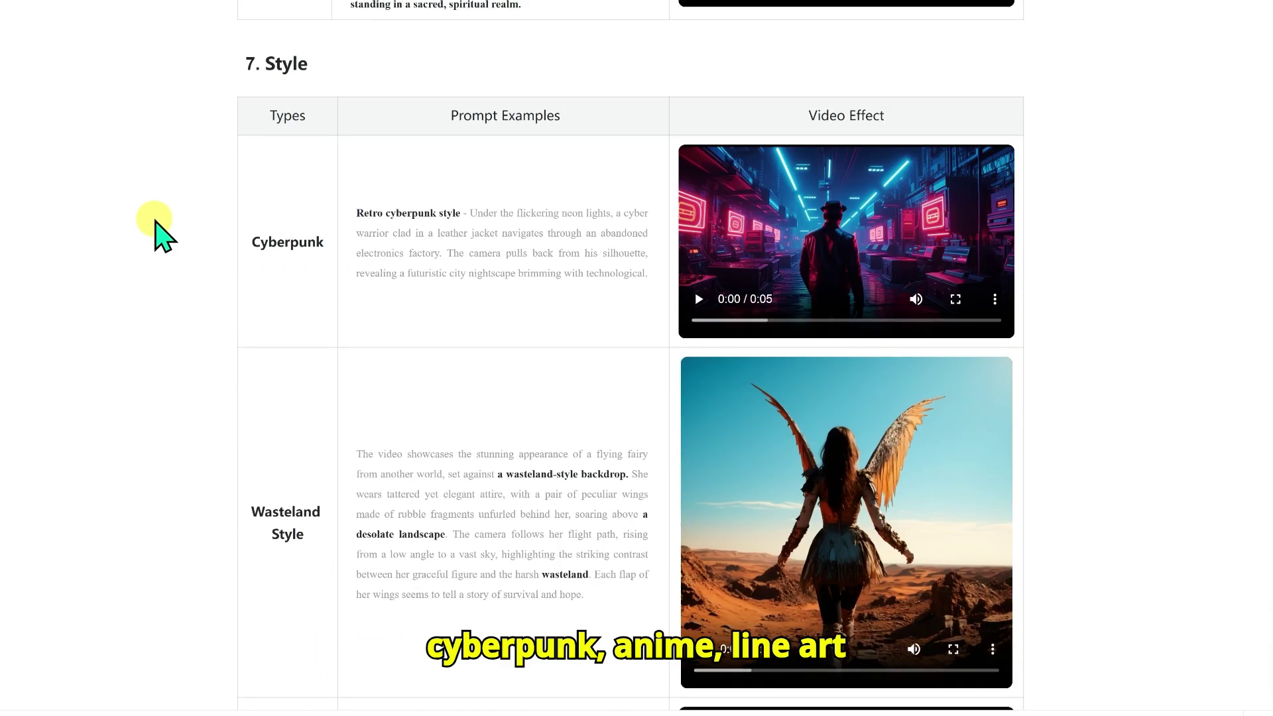
scroll(157, 223, down, 4)
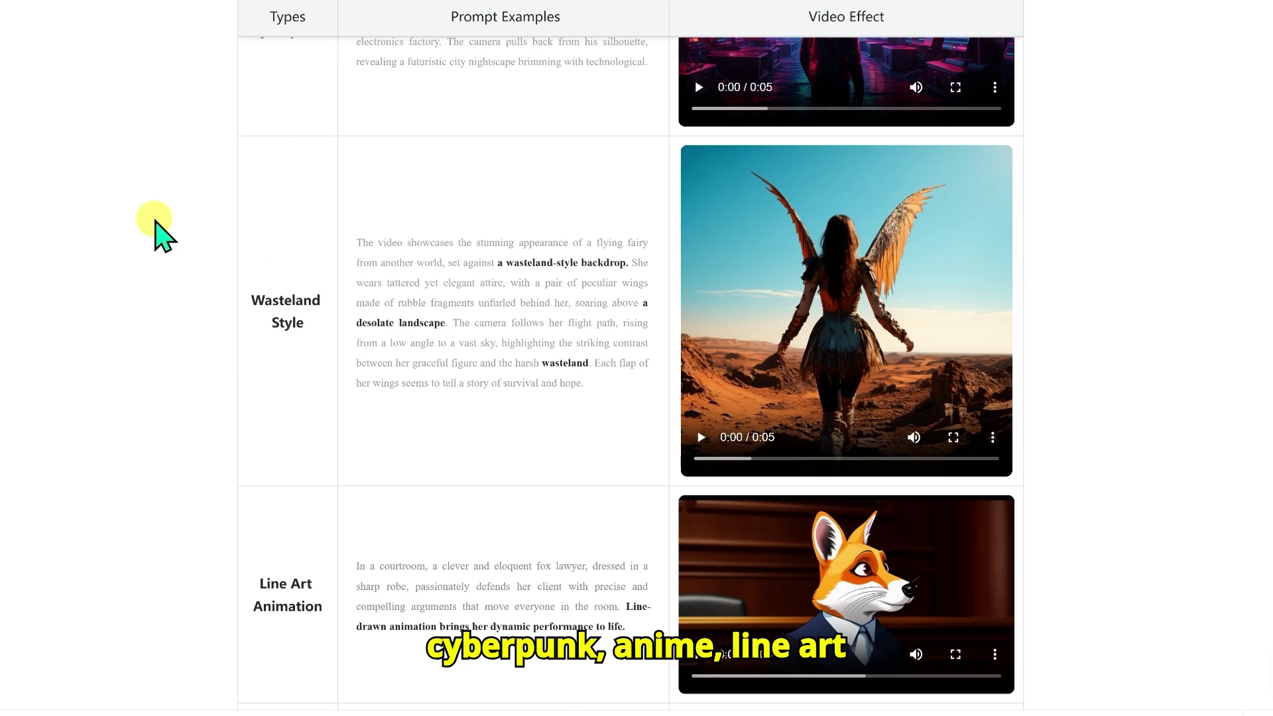
scroll(157, 223, down, 1)
scroll(159, 229, down, 3)
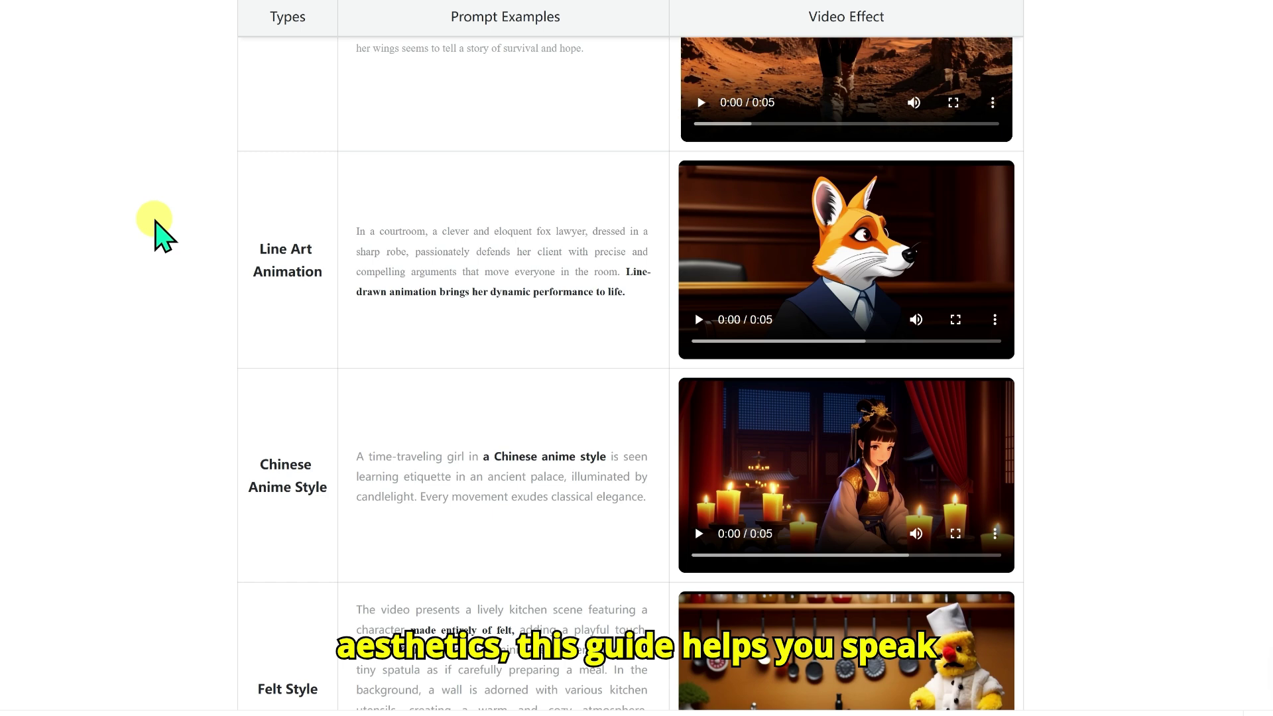
- Skim the Prompt Bank's remaining style examples through Pixel Game, and review its Atmosphere and Time-Lapse prompts
scroll(159, 229, down, 3)
scroll(159, 229, down, 8)
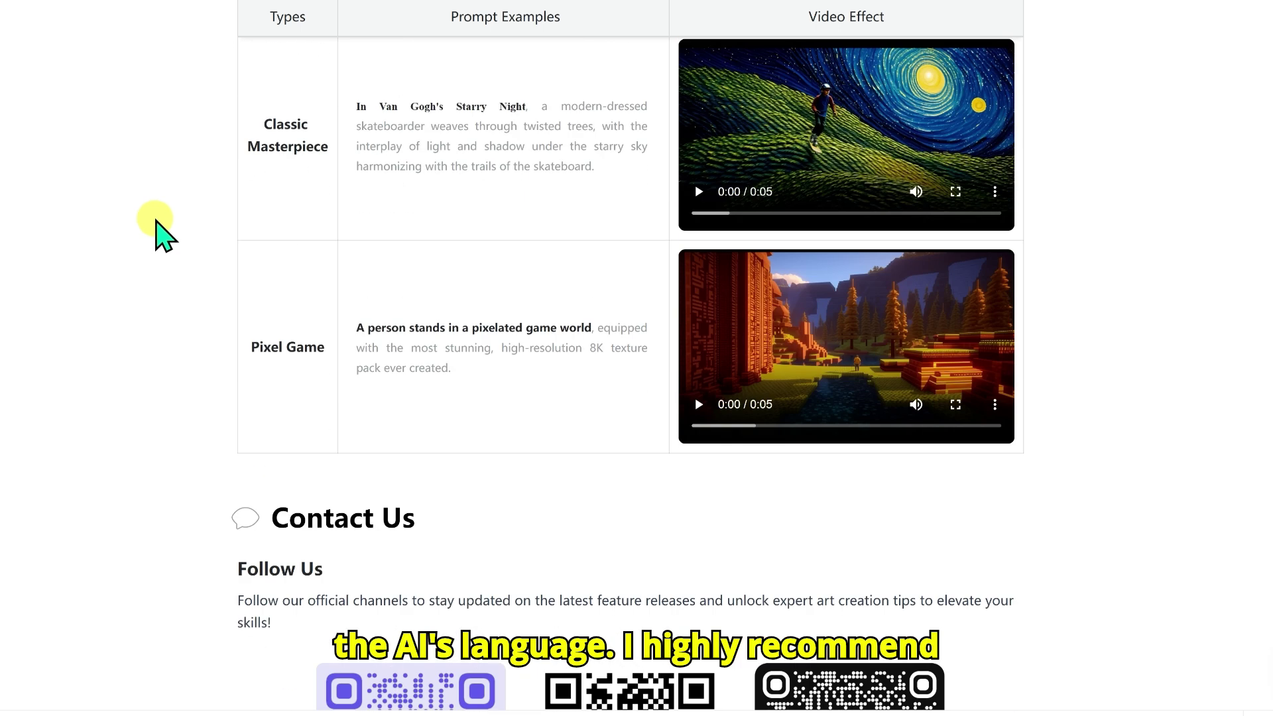
scroll(159, 229, up, 14)
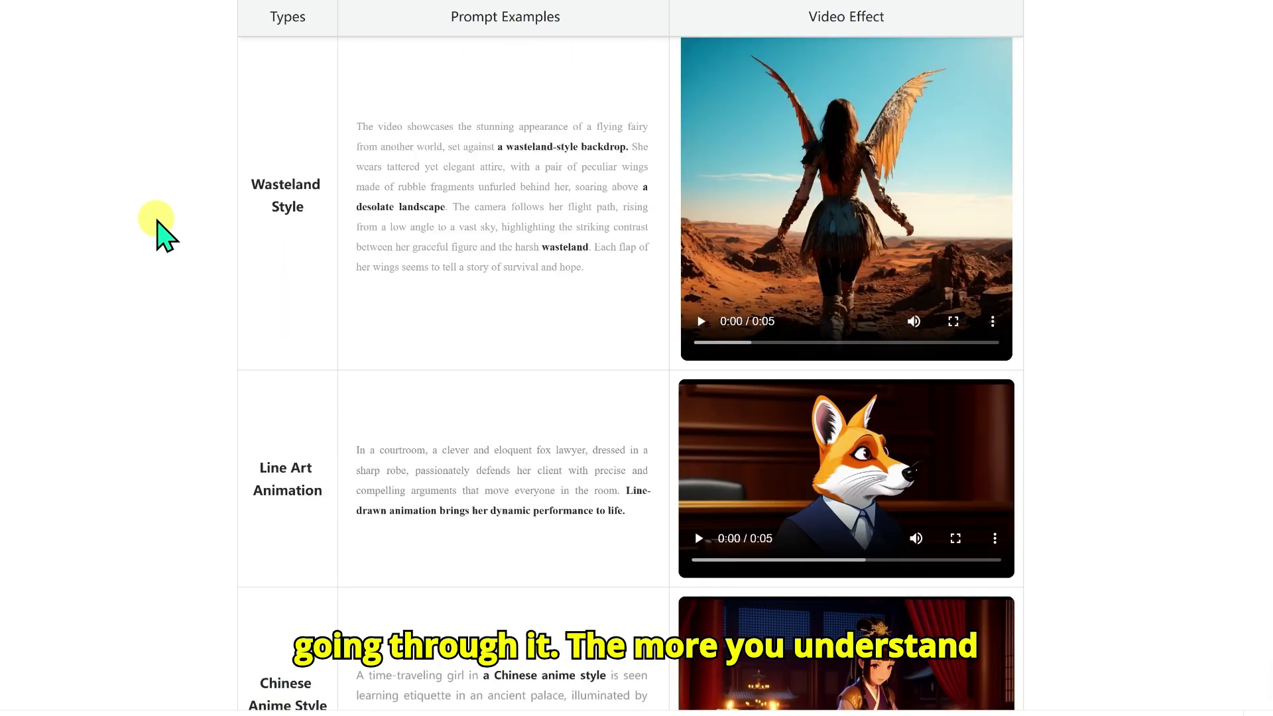
scroll(159, 229, up, 2)
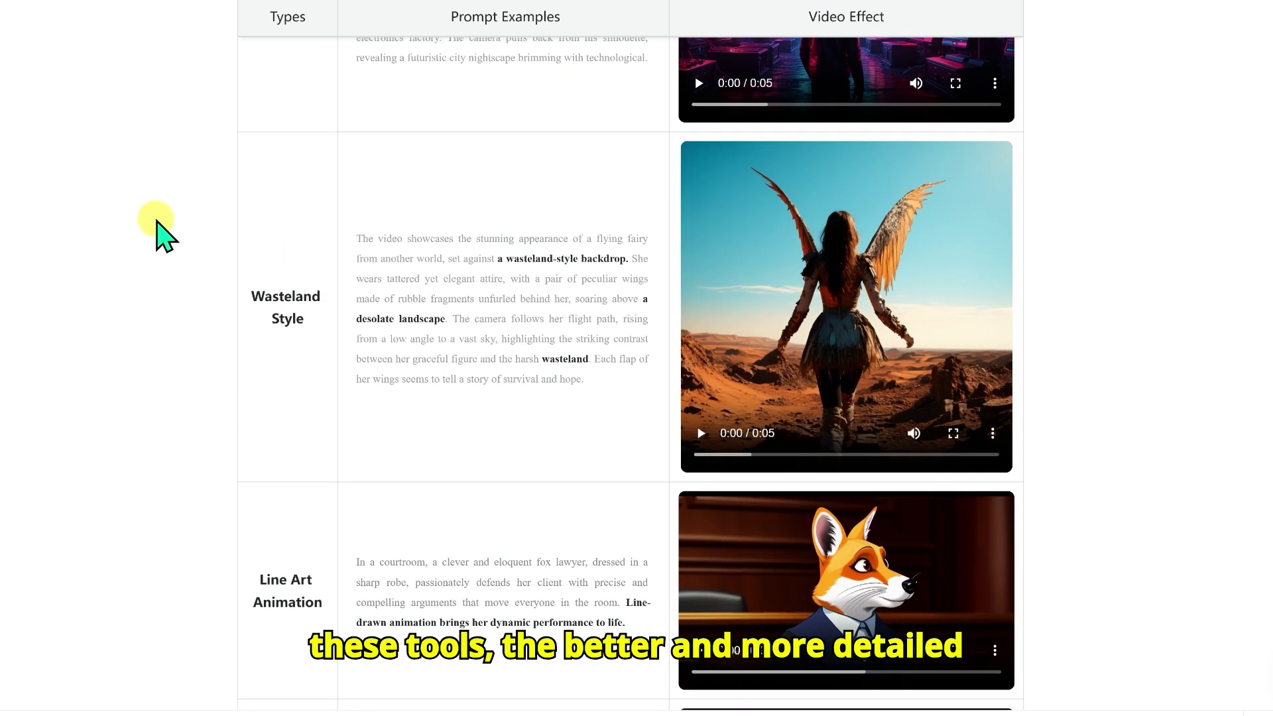
scroll(160, 229, up, 7)
scroll(159, 228, up, 15)
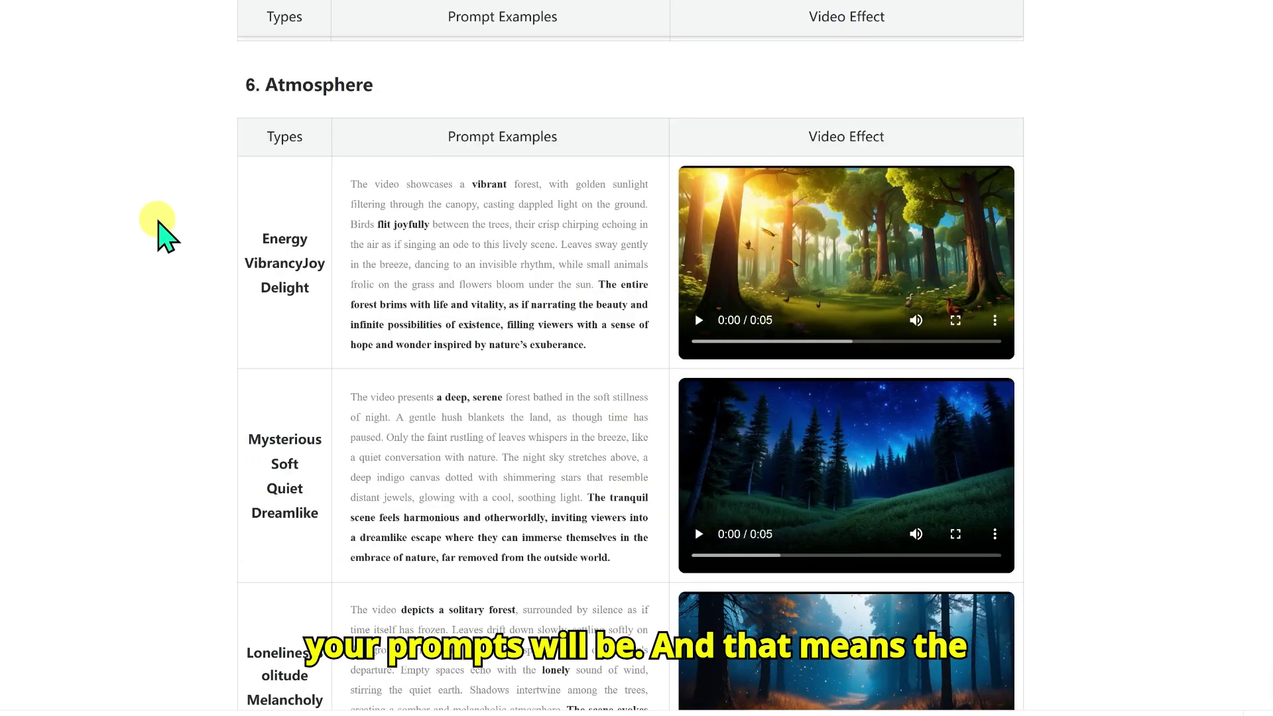
scroll(159, 228, up, 5)
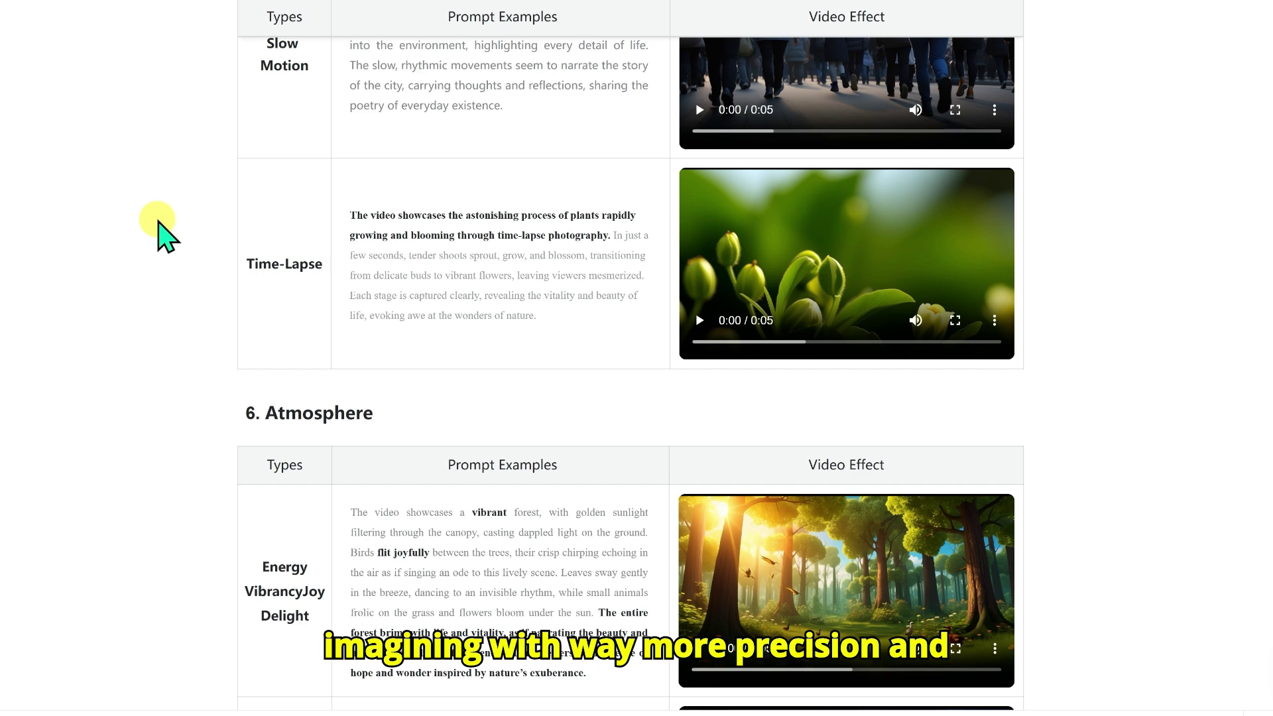
scroll(163, 233, up, 3)
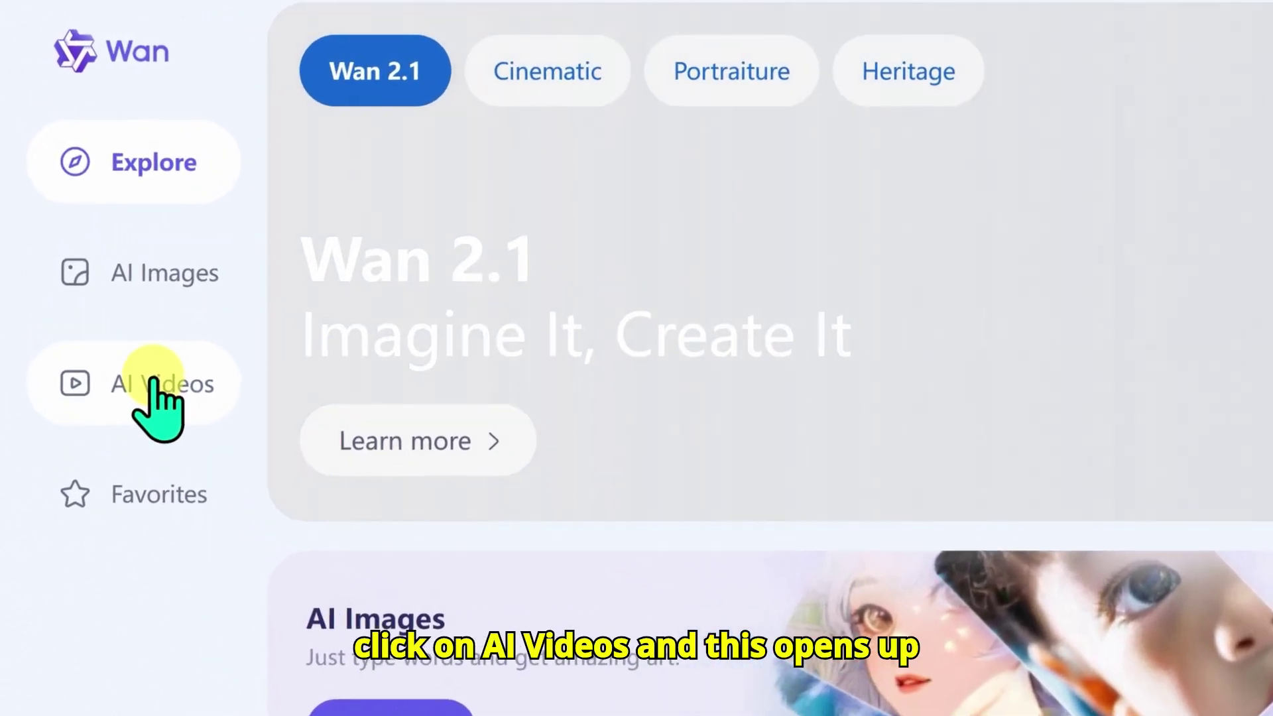
- Open the AI Videos page, compare the Image2Video and Text2Video modes, and check the Text2Video models, keeping Text2Video 2.1 Plus
click(131, 328)
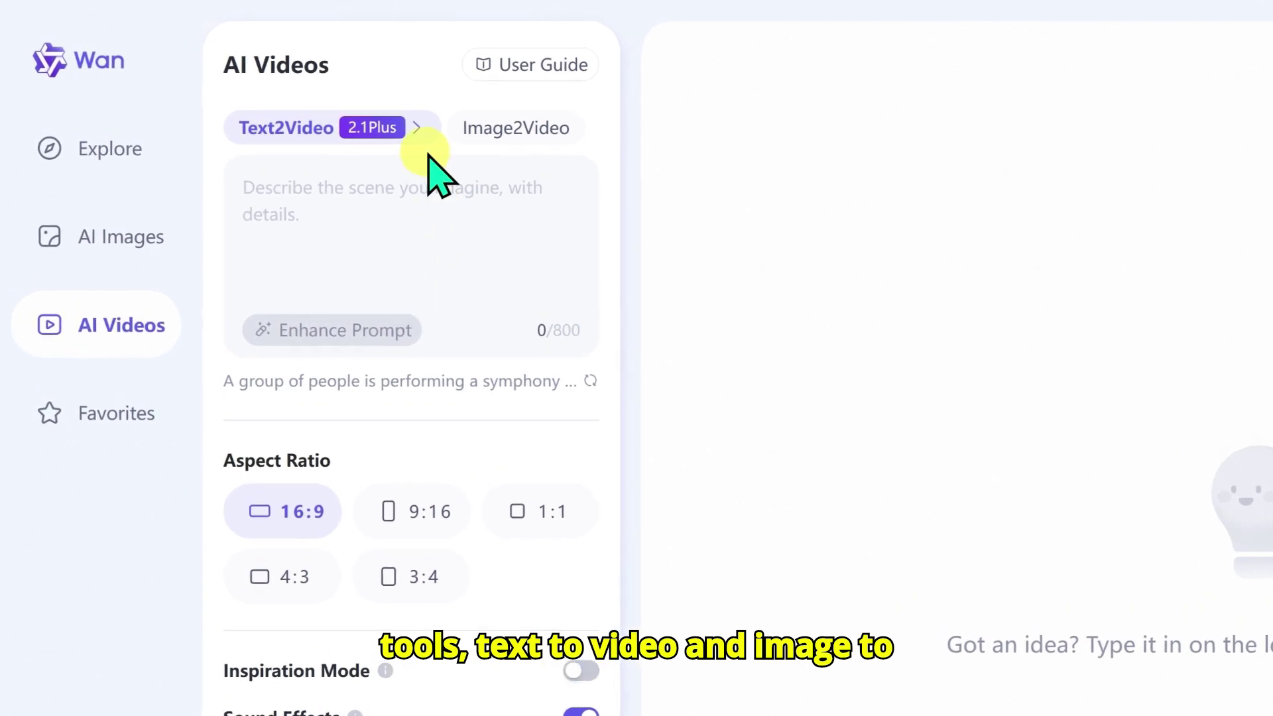
click(503, 128)
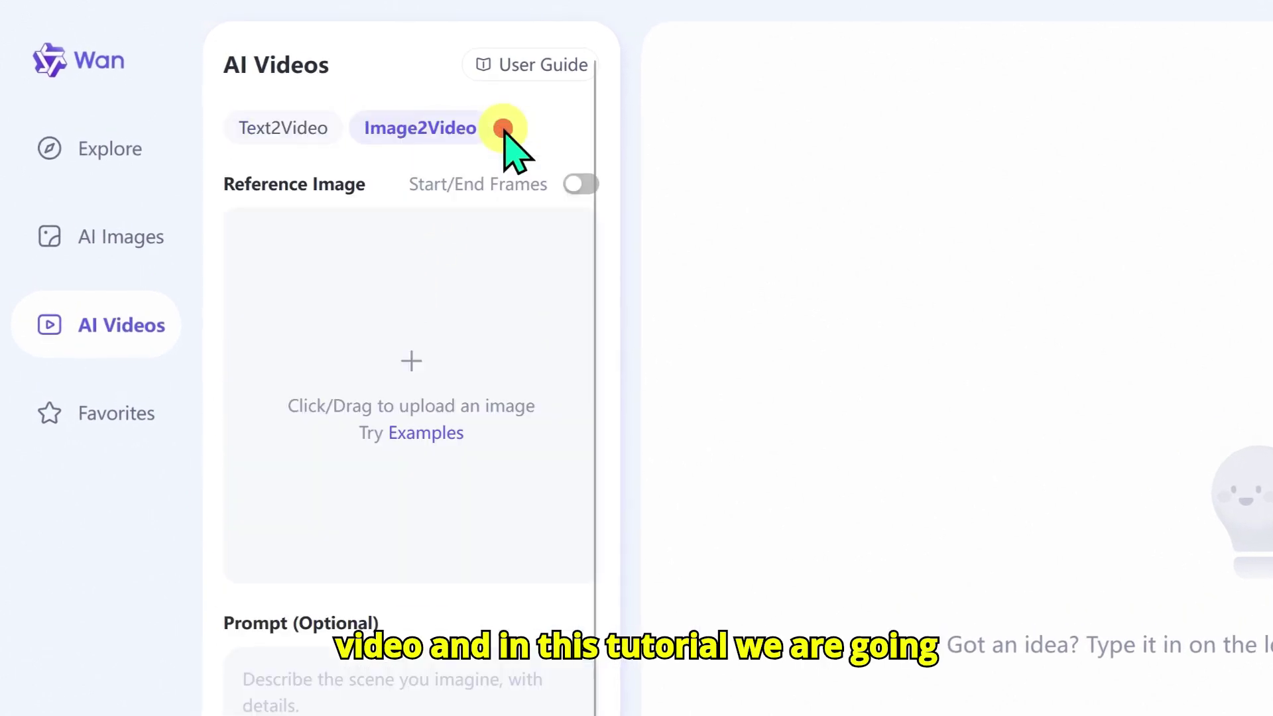
click(304, 124)
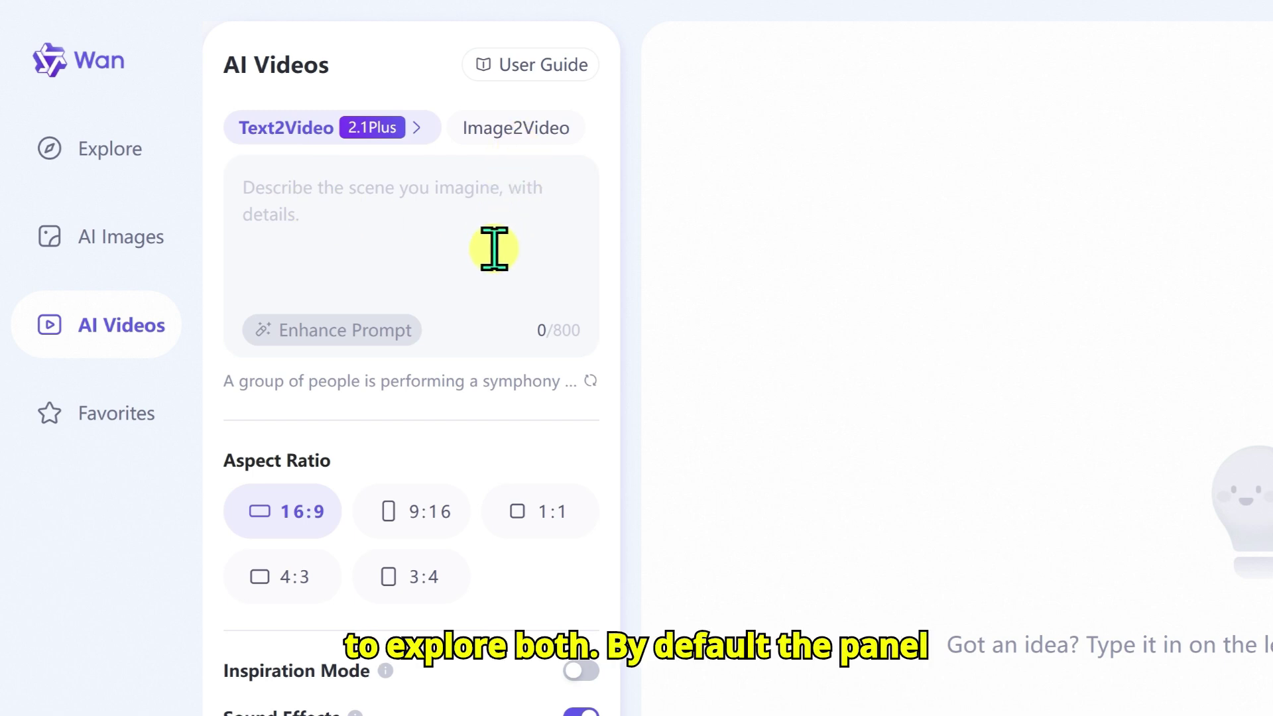
click(295, 128)
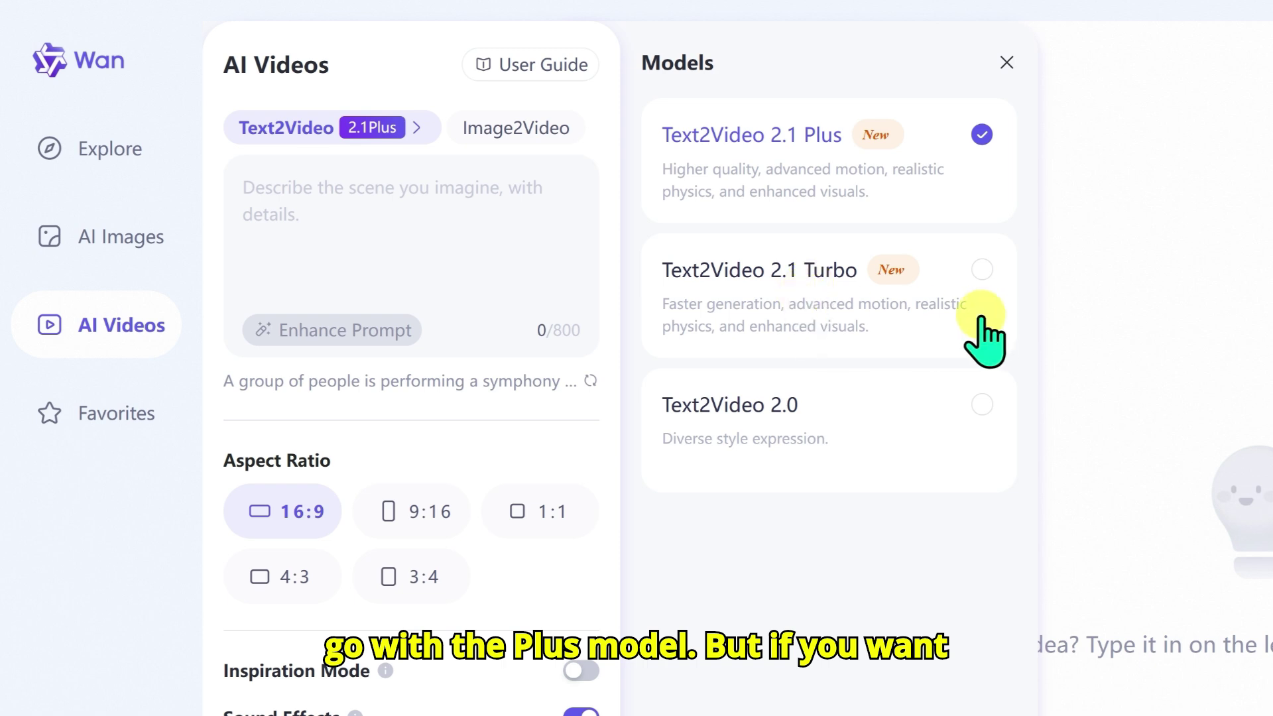
click(620, 270)
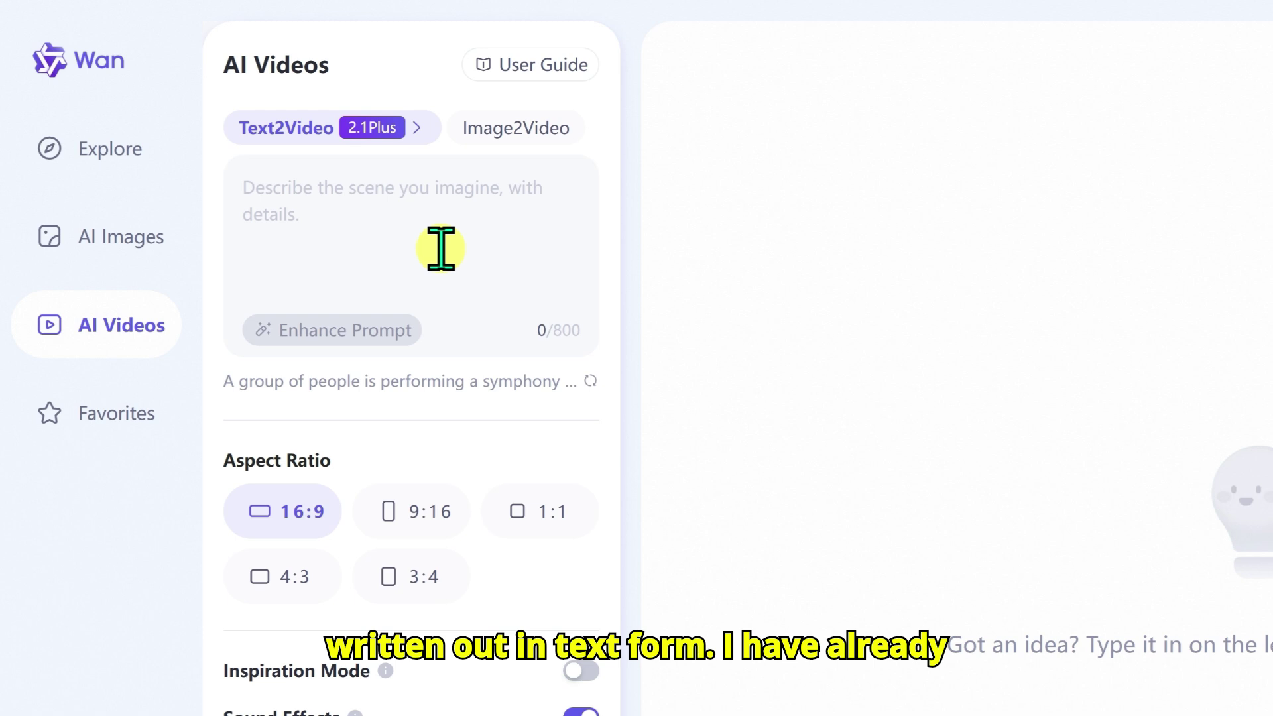
- Paste the prepared prompt about a camera rotating around a Ferrari car, enhance it with AI and use the enhanced version
click(281, 185)
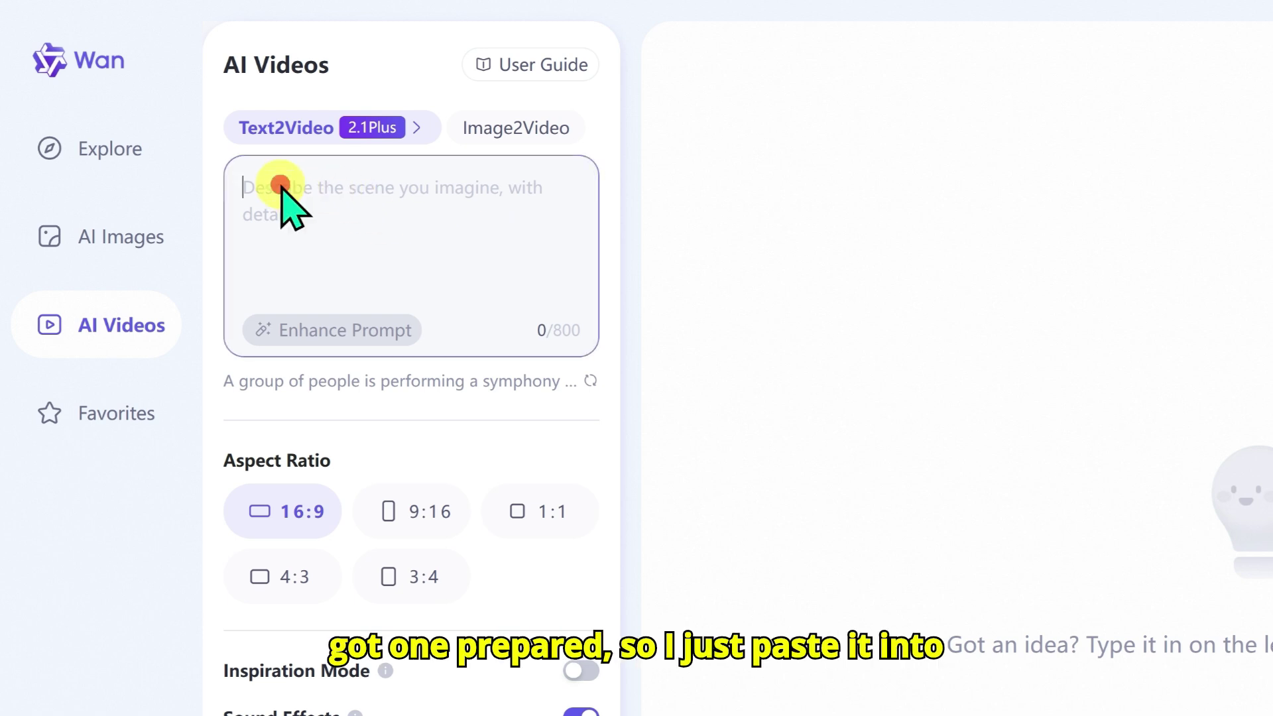
right_click(280, 185)
click(340, 348)
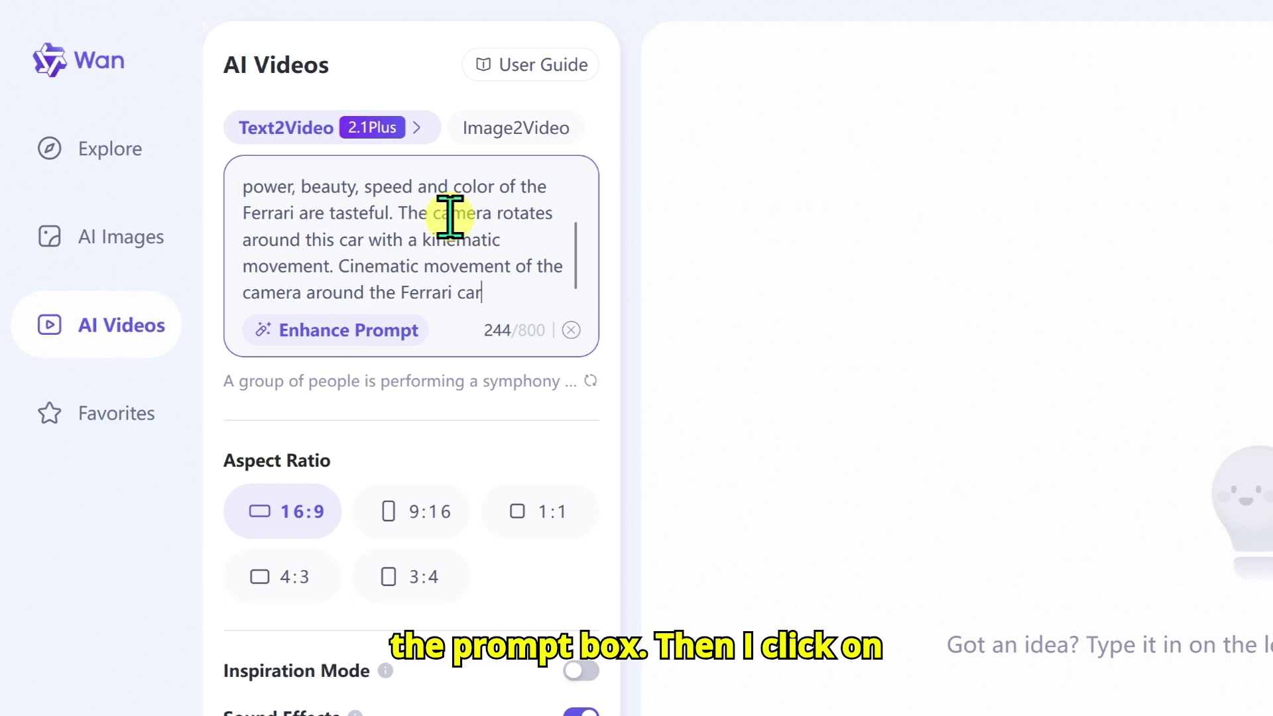
click(340, 335)
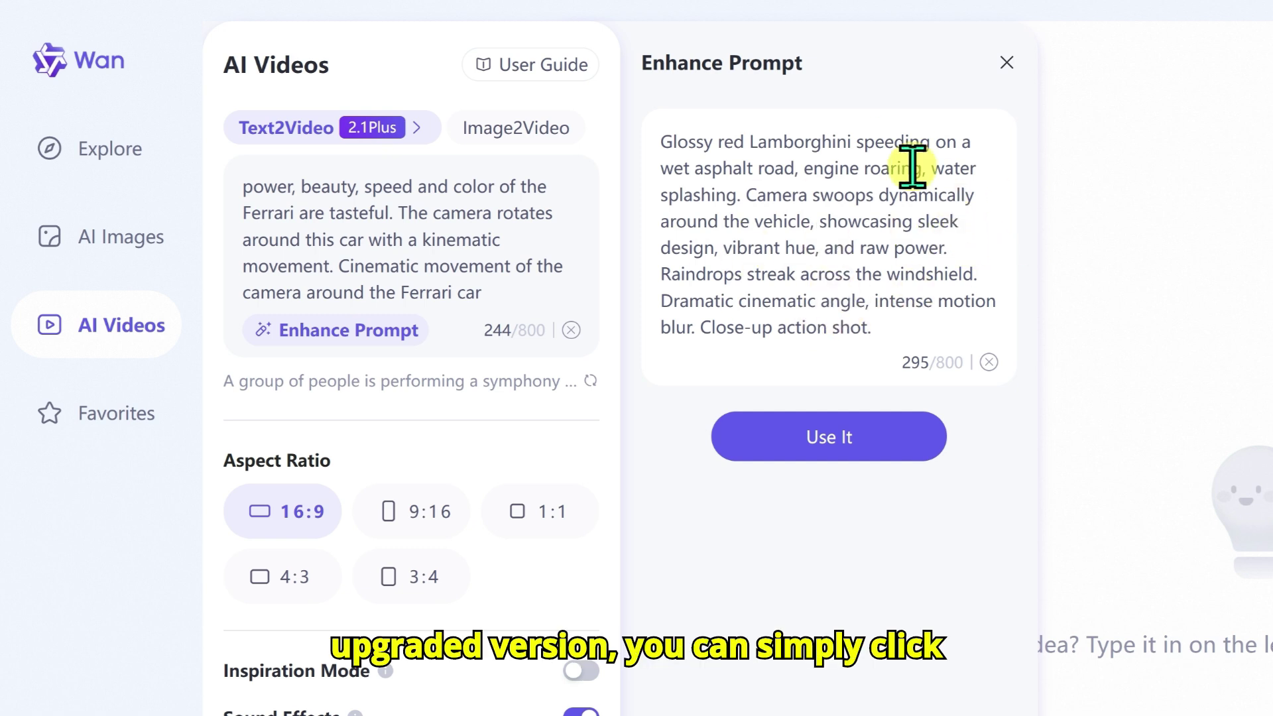
click(823, 435)
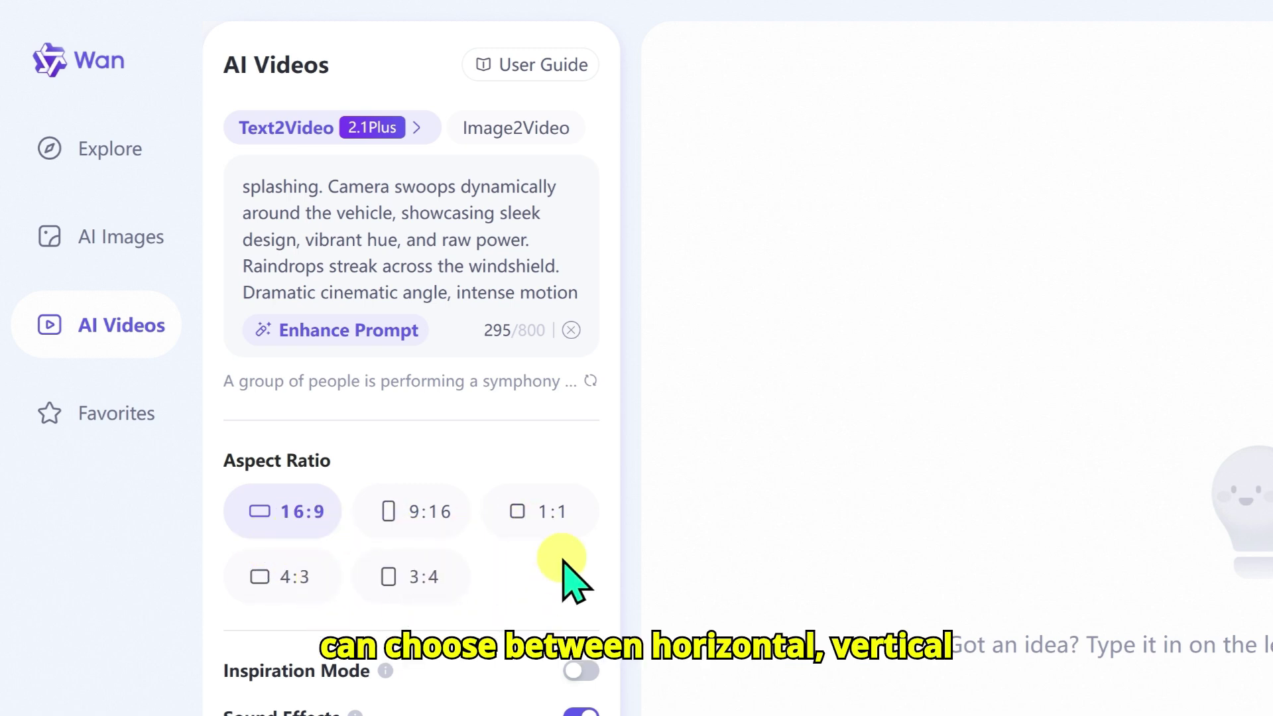
- Keep the 16:9 aspect ratio, check what Inspiration Mode and Sound Effects do, turn Sound Effects off and generate the video
click(281, 511)
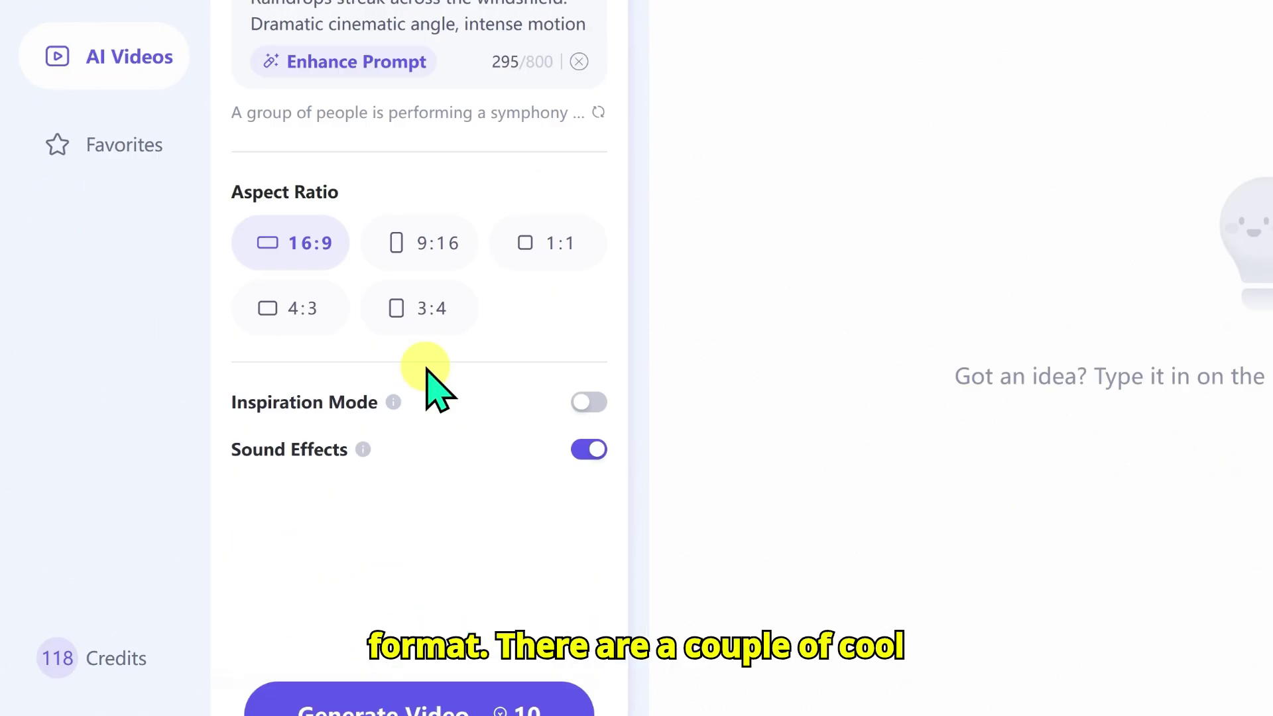
mouse_move(387, 670)
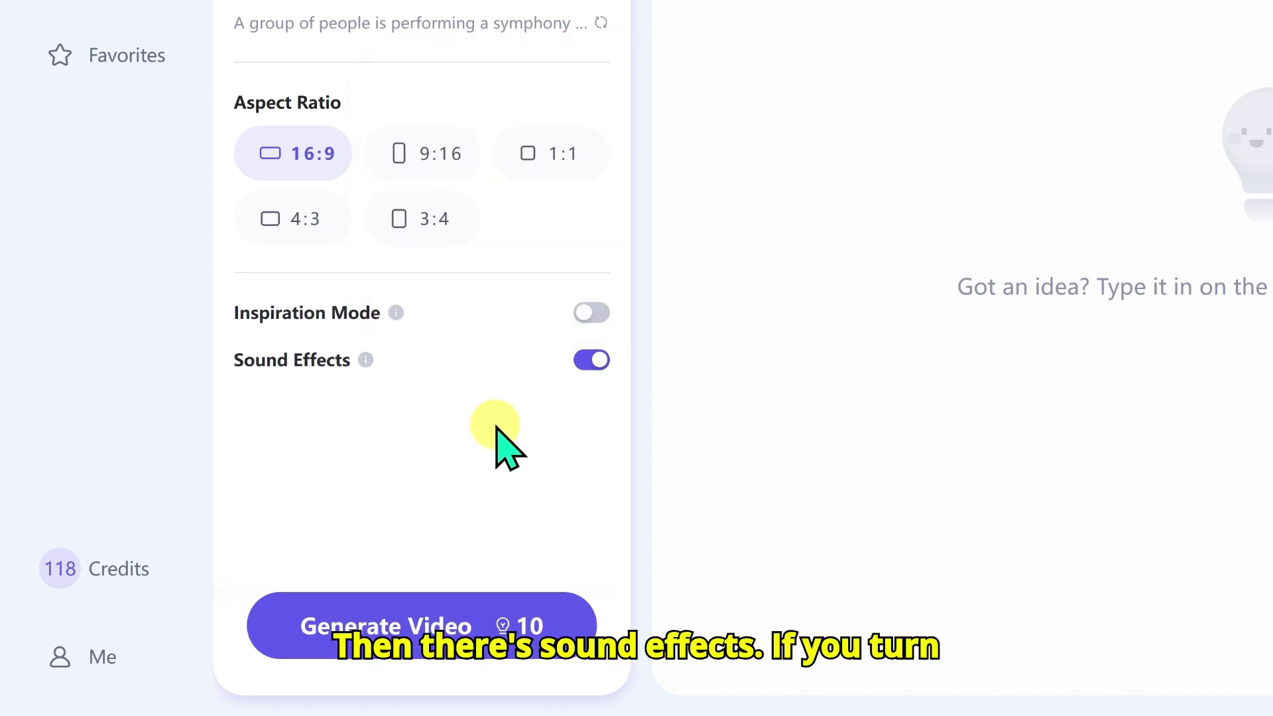
mouse_move(365, 361)
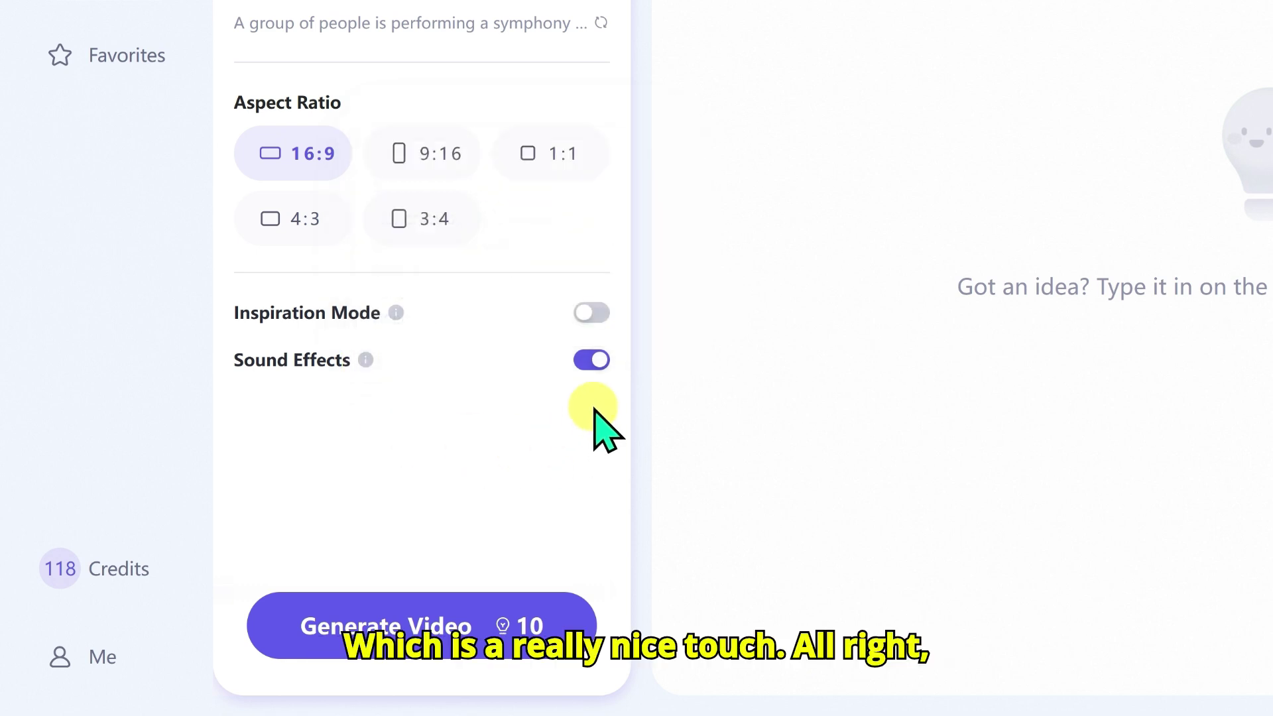
click(592, 360)
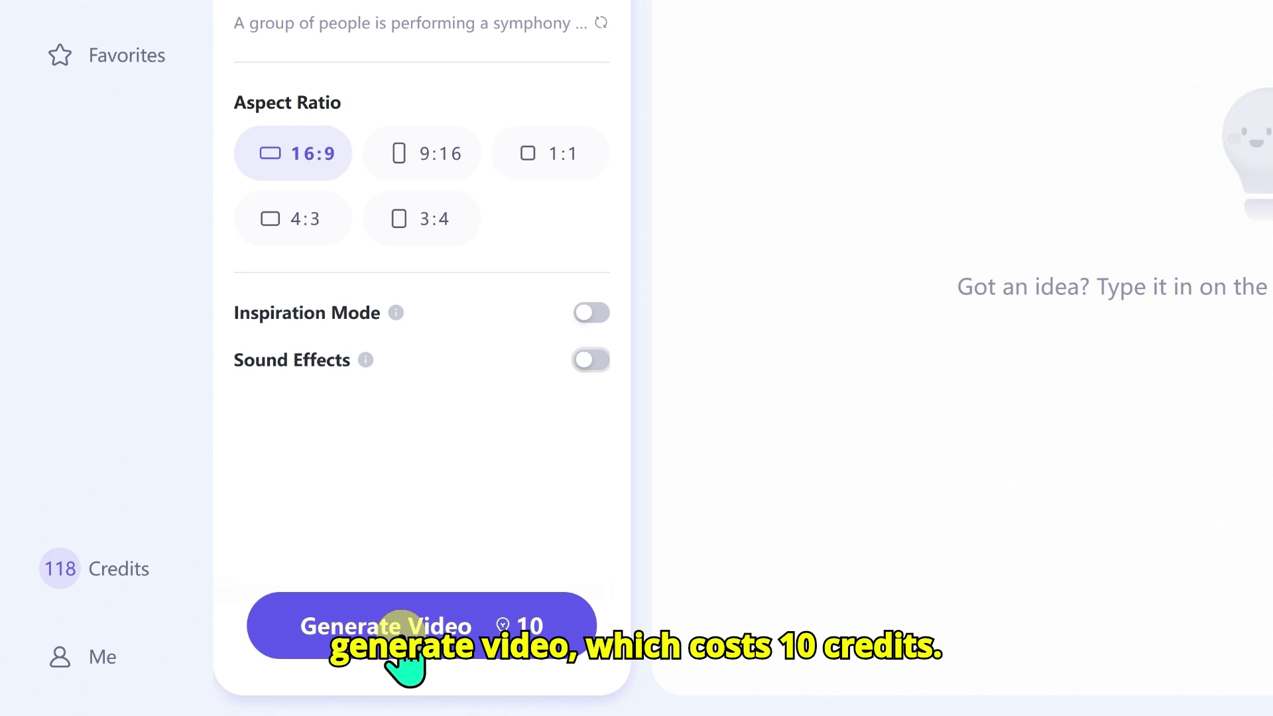
click(401, 627)
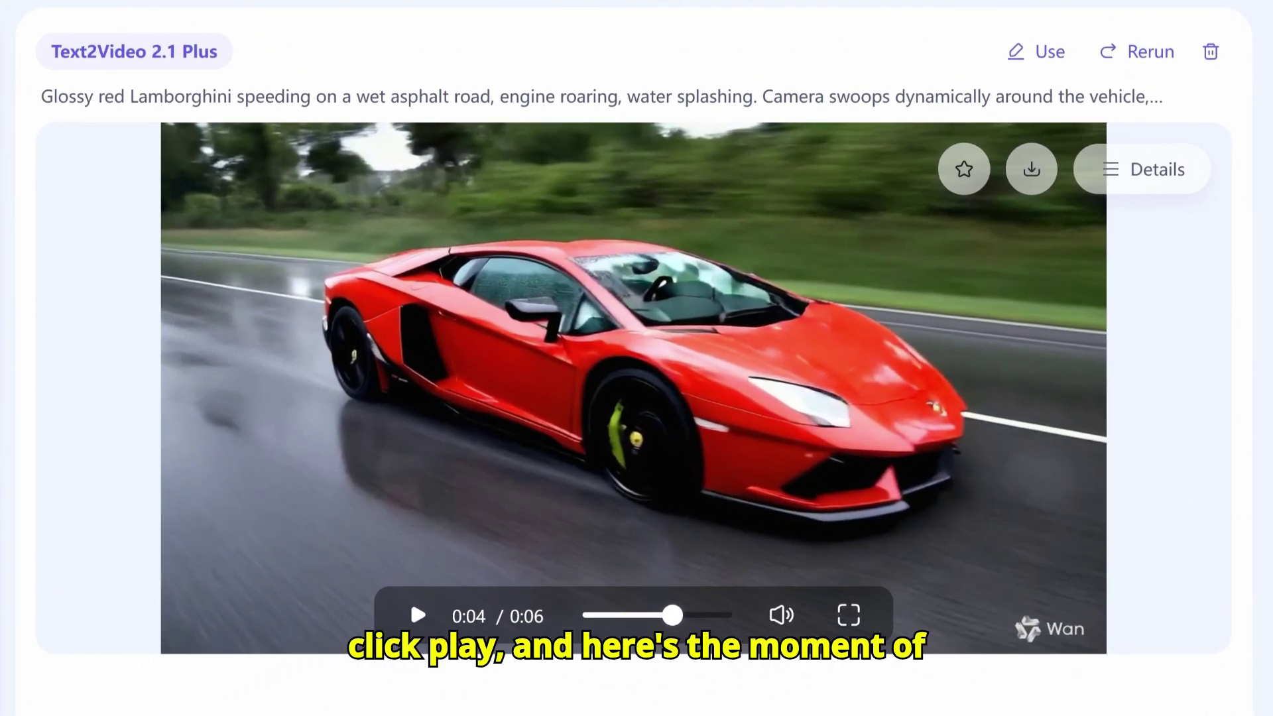
- Play the generated red Lamborghini video, dismiss its feedback request and download the video
click(415, 614)
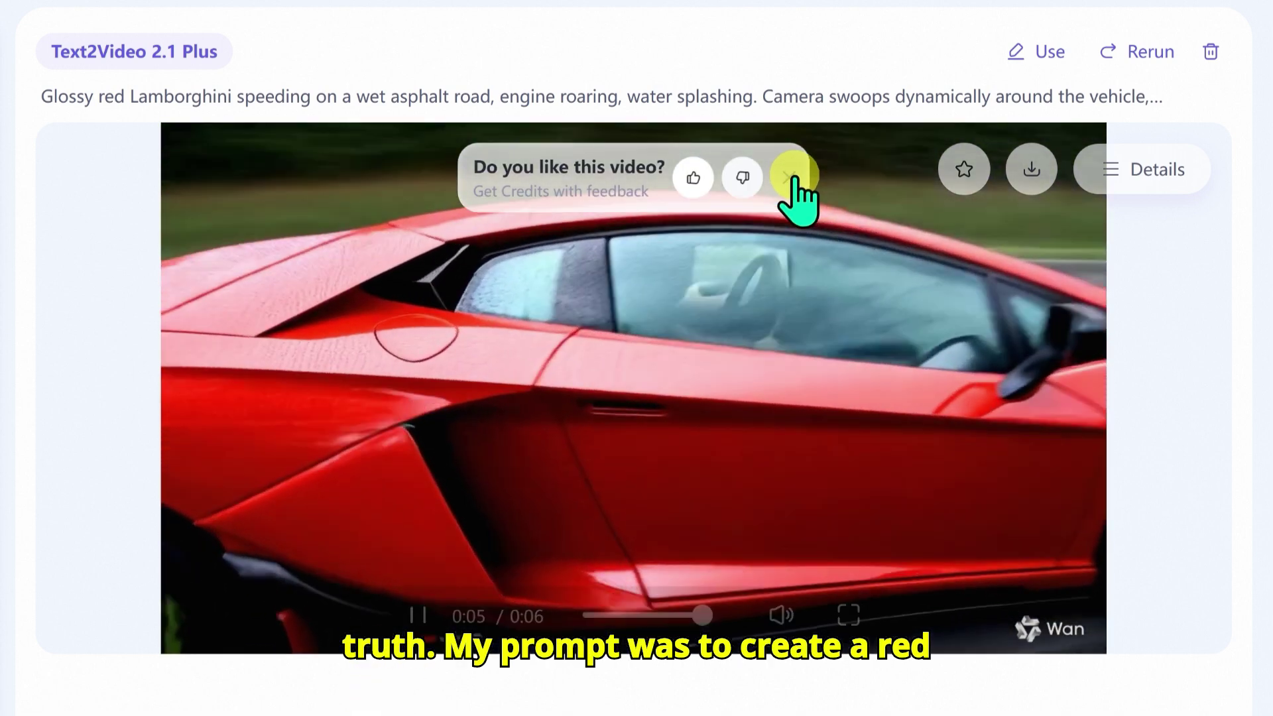
click(789, 177)
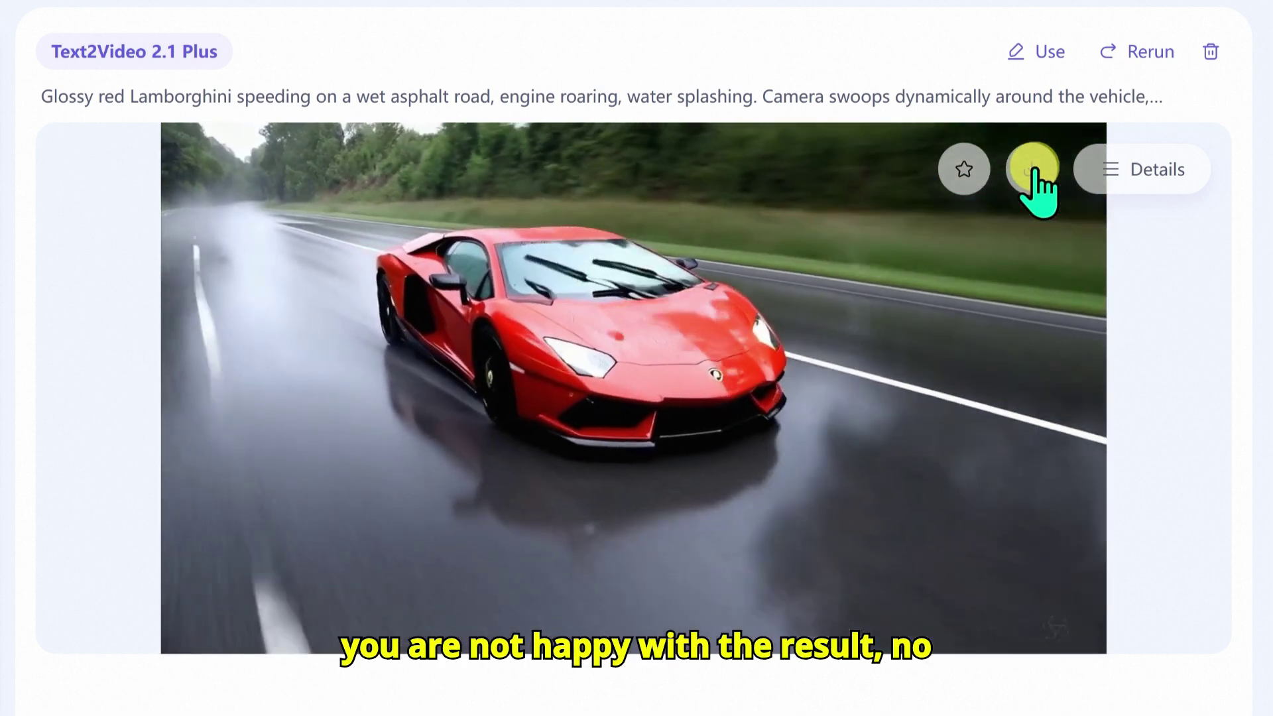
click(1033, 171)
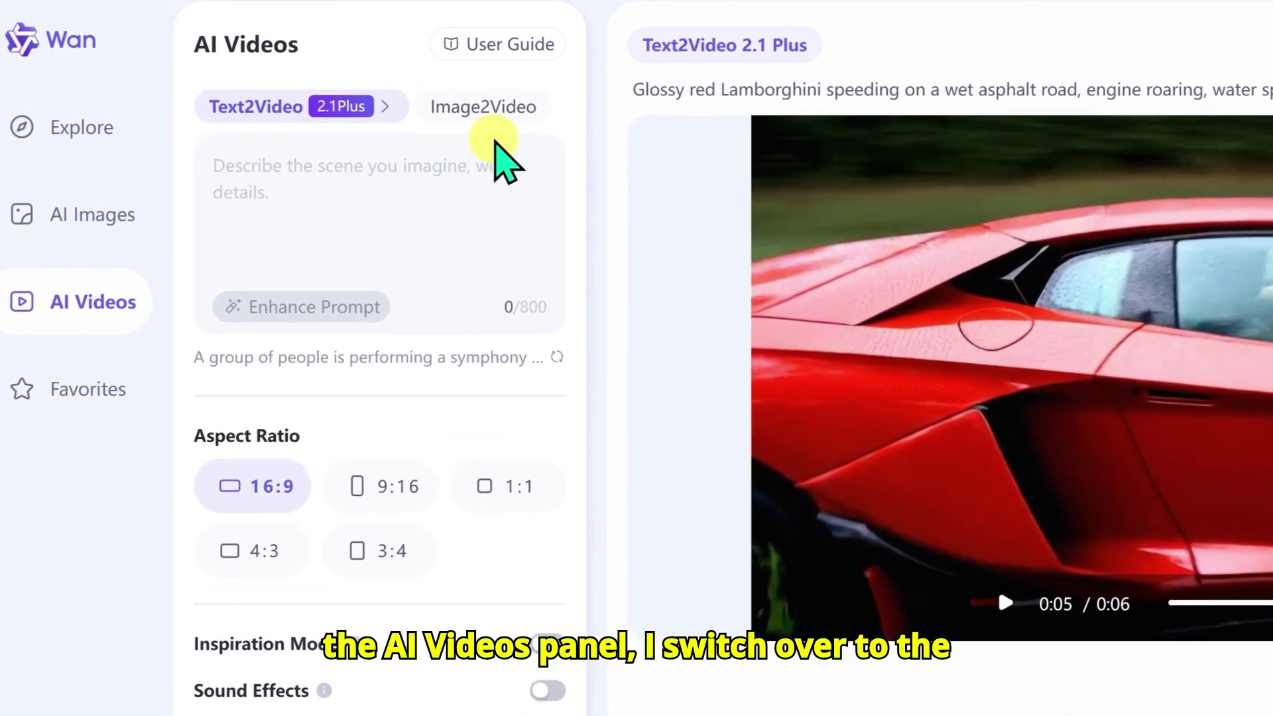
- Switch to Image2Video and upload piclumen-1744431101997.png from Downloads as the reference image
click(494, 110)
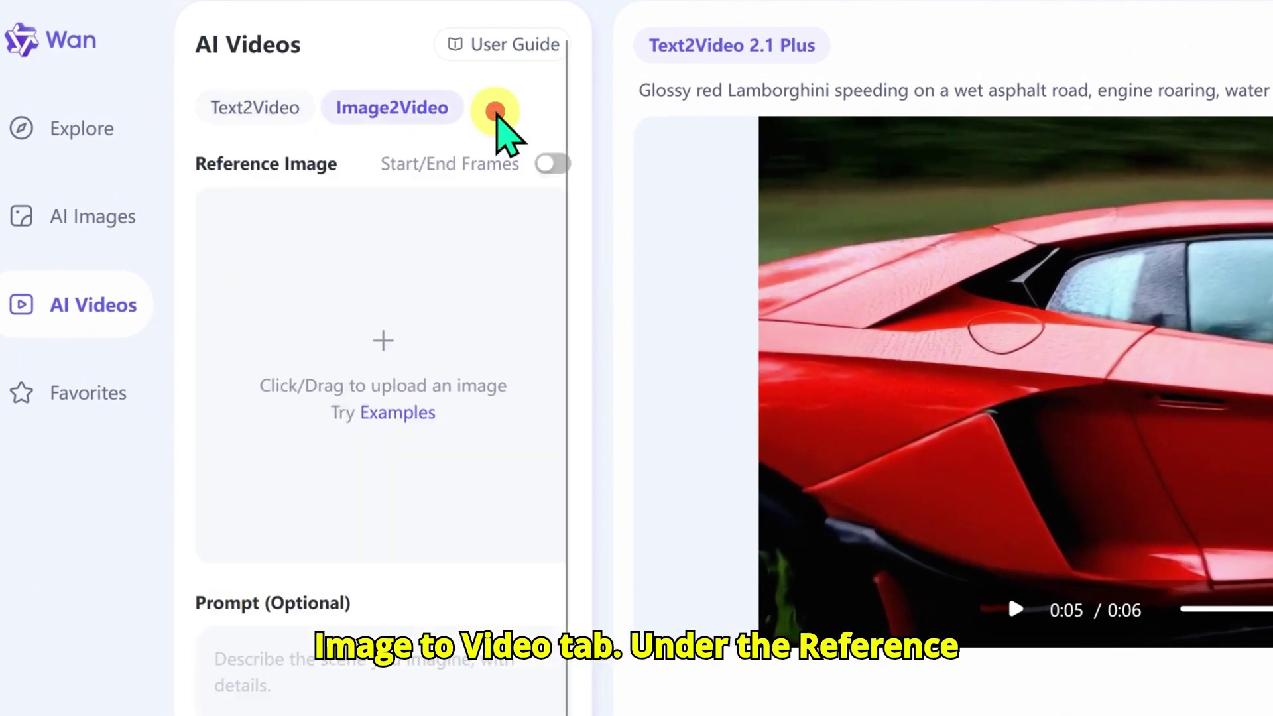
click(379, 326)
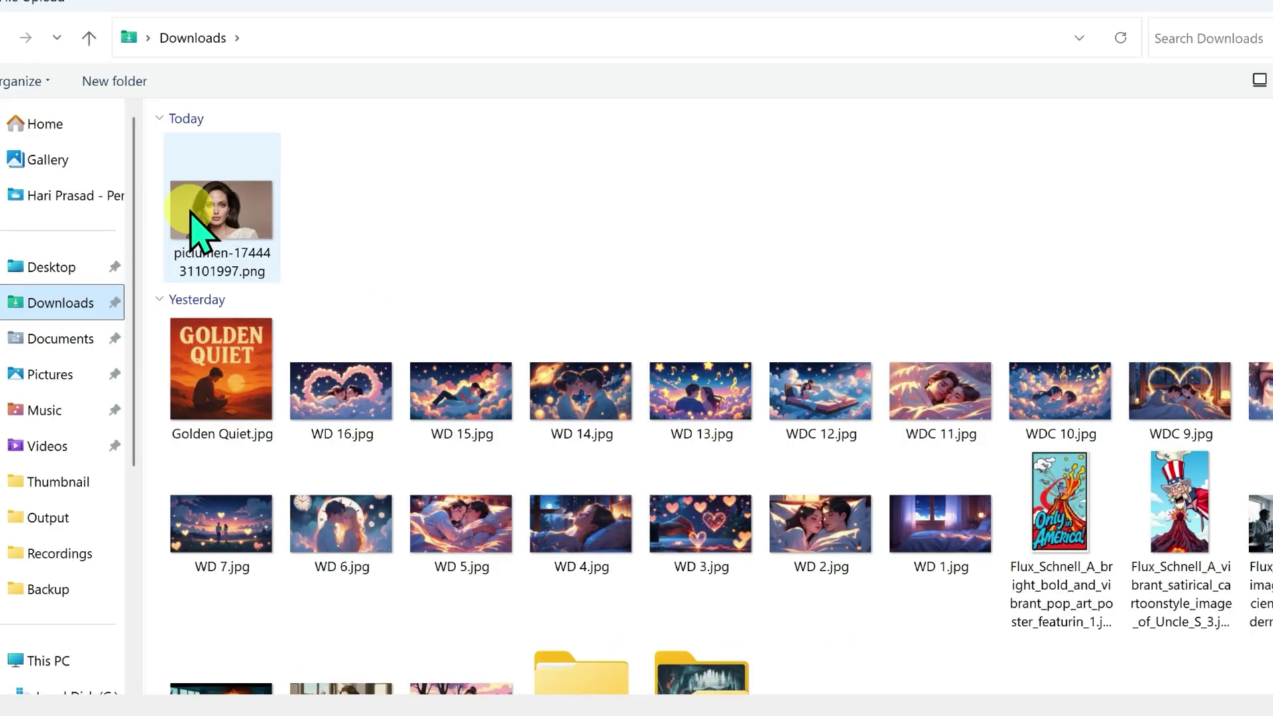
click(204, 219)
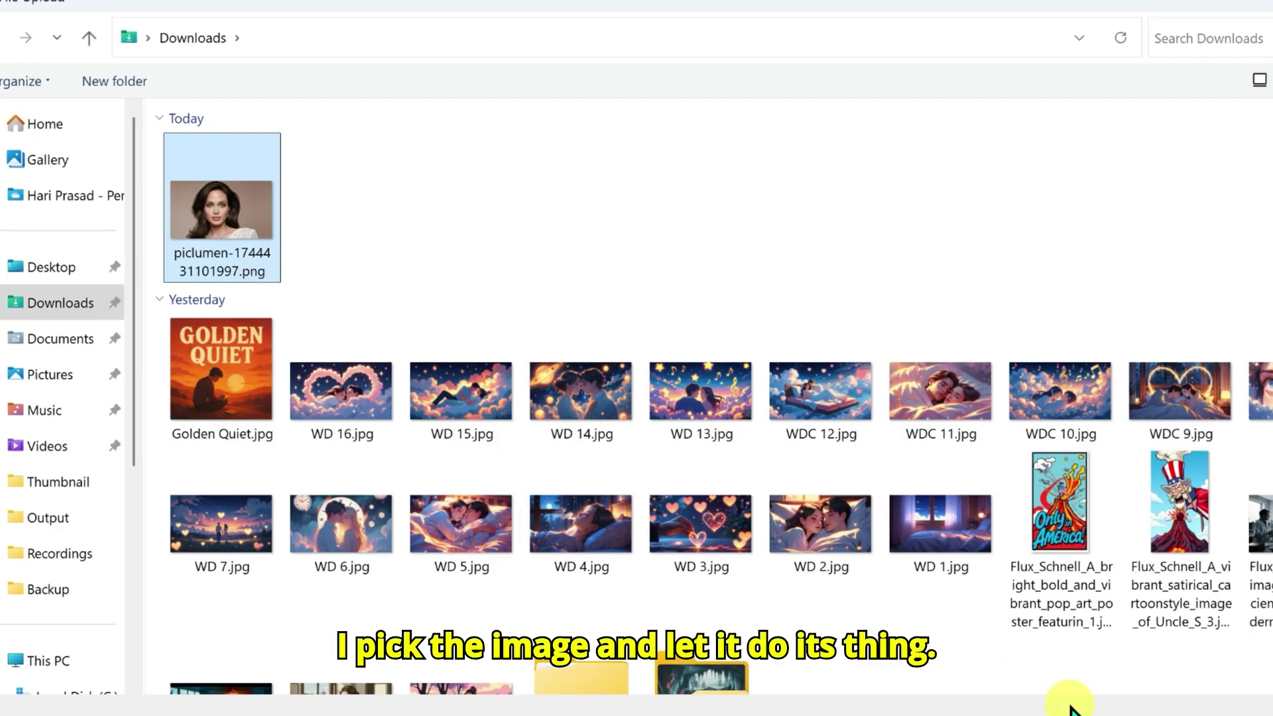
key(Return)
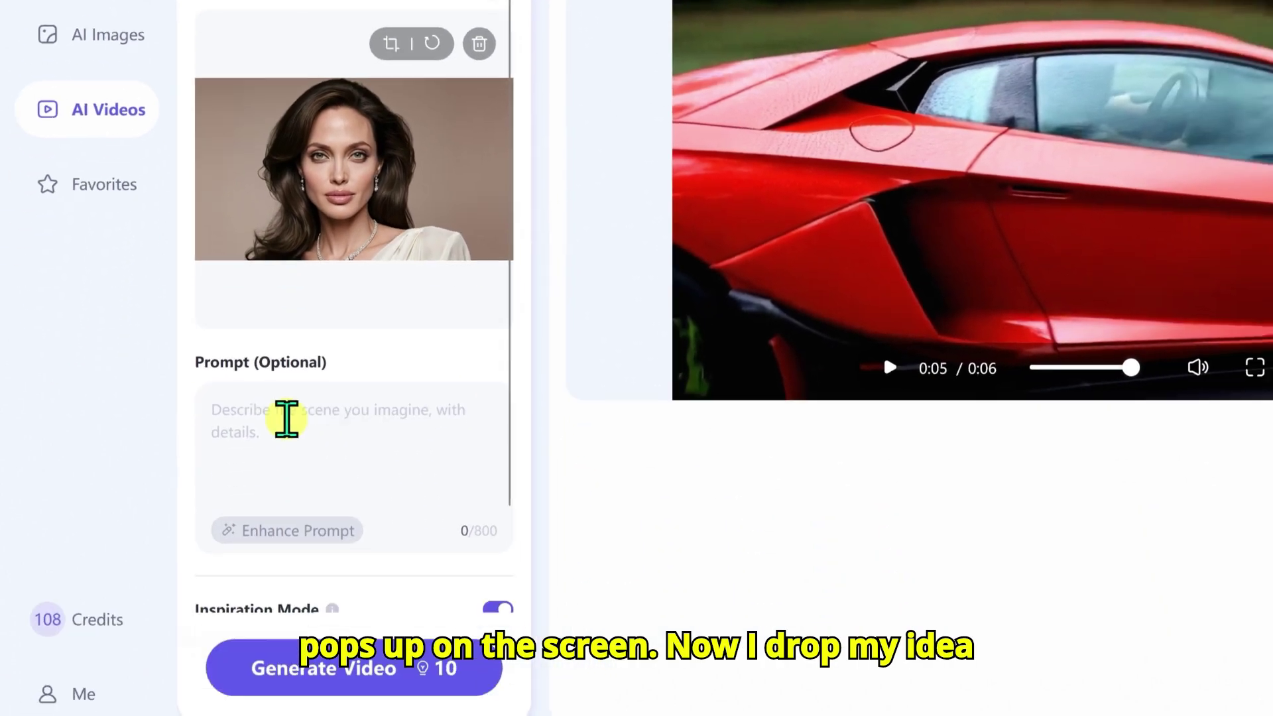
- Paste the prompt about Angelina Jolie speaking happily on a Hollywood movie set, turn off Inspiration Mode and generate the video
right_click(254, 660)
click(321, 529)
scroll(437, 476, down, 1)
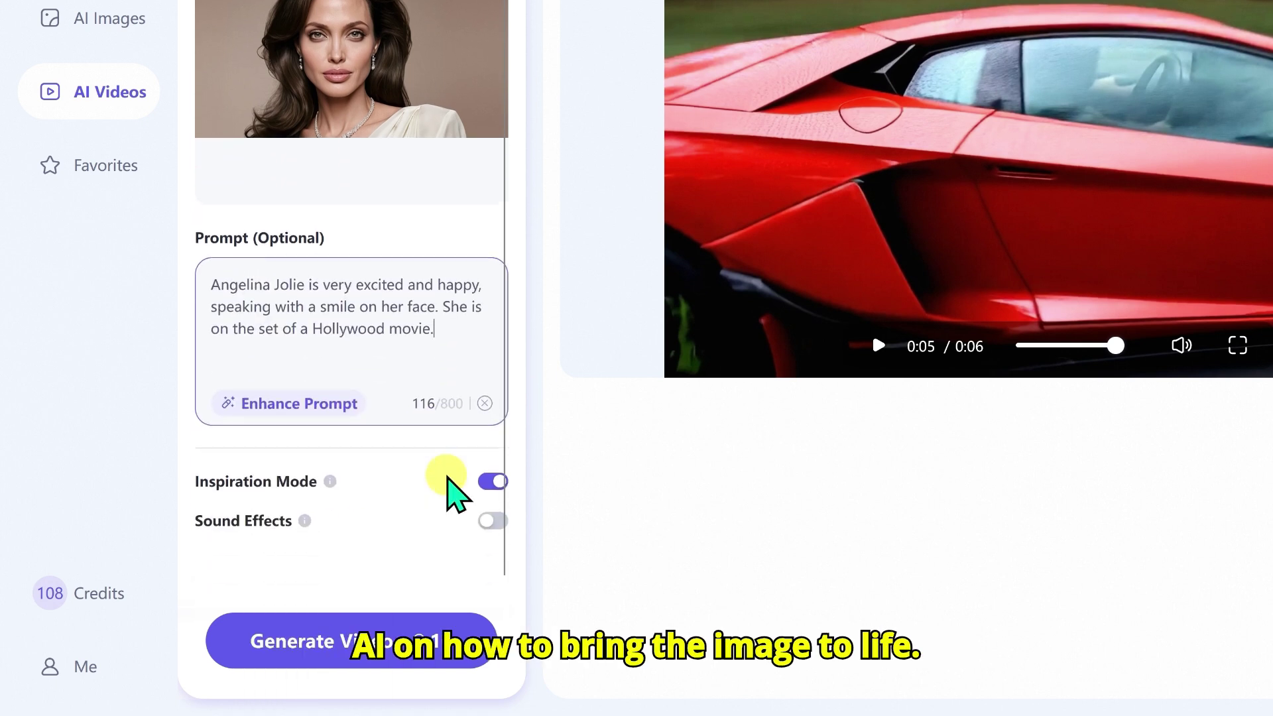
click(478, 481)
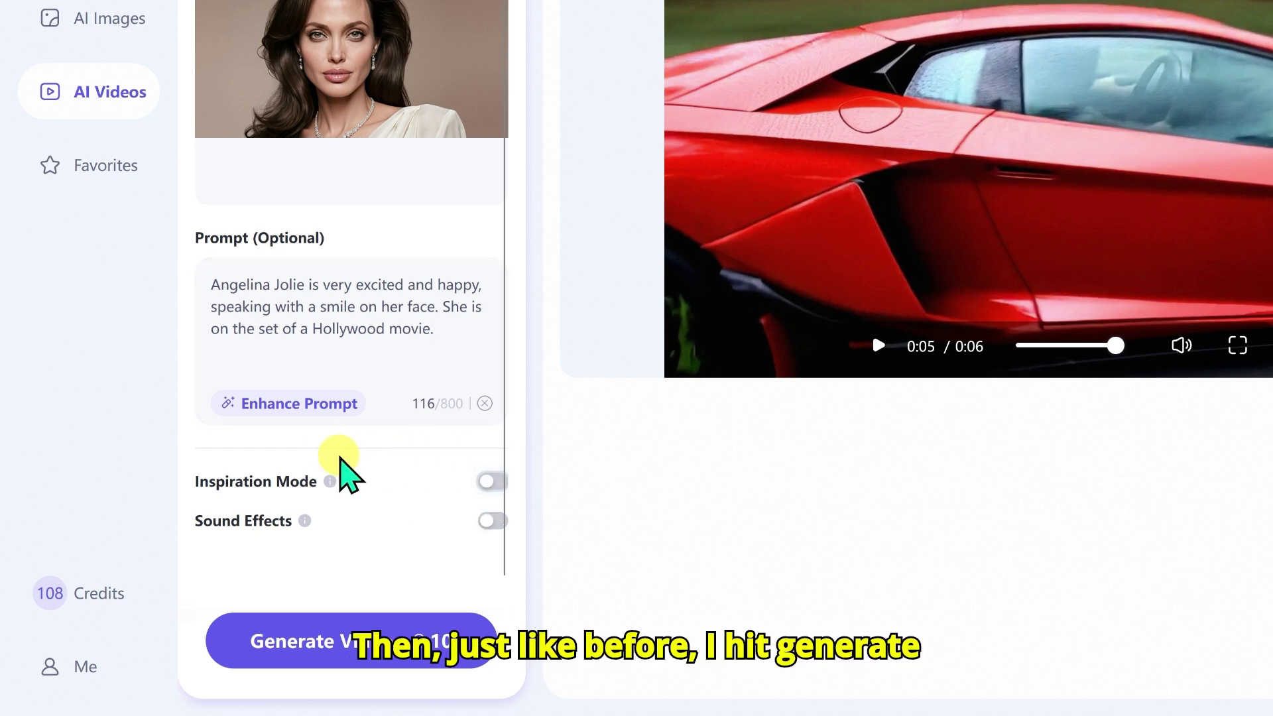
click(318, 639)
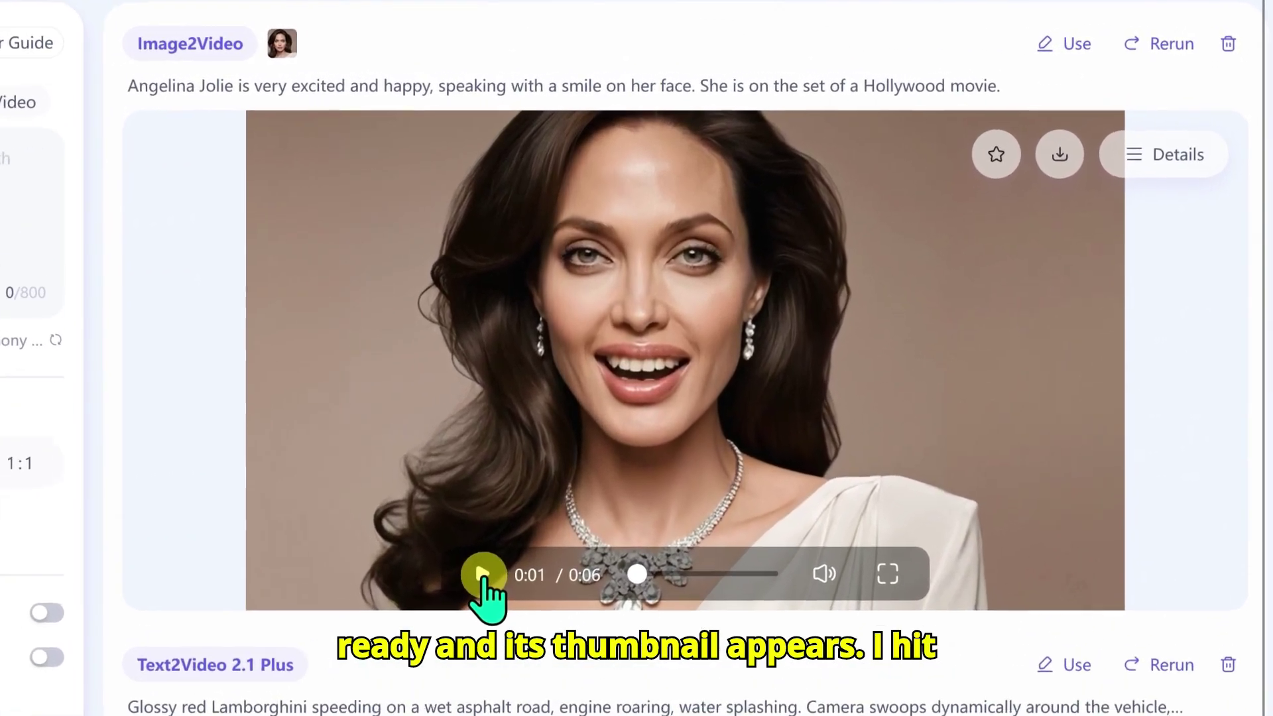
- Play the generated Image2Video clip, dismiss its feedback request and pause the playback
click(703, 419)
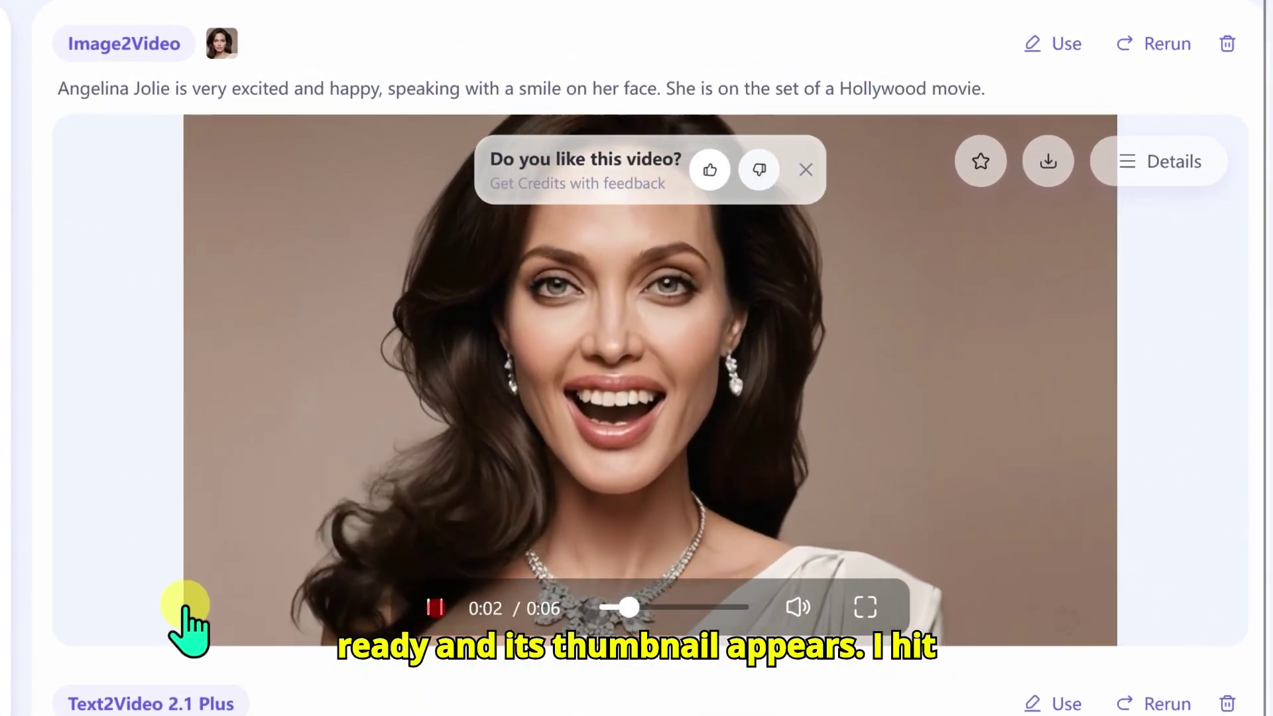
click(805, 167)
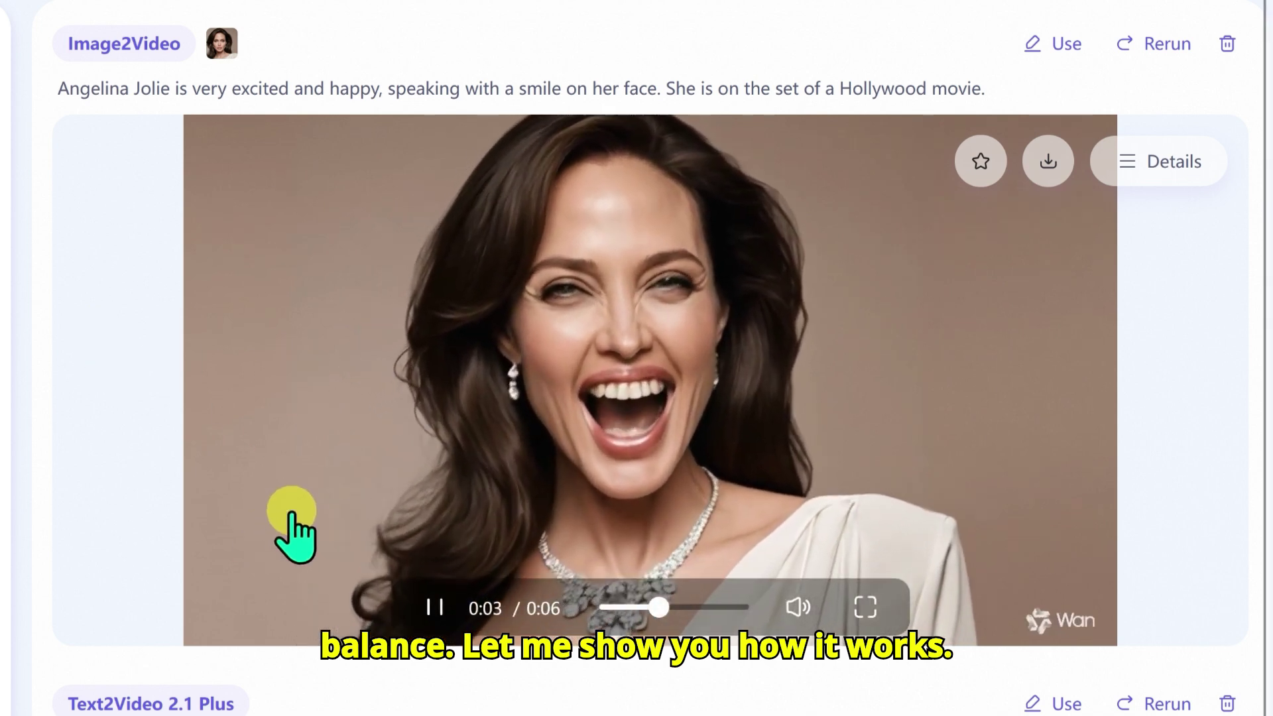
click(436, 607)
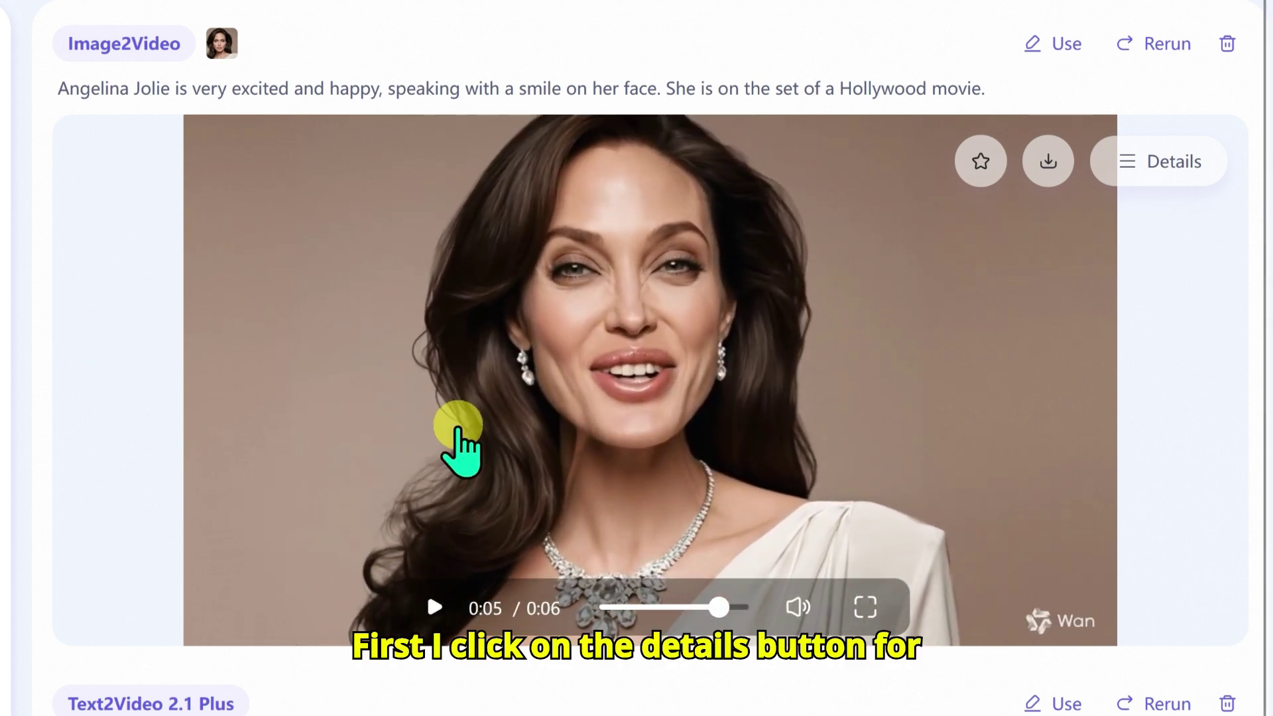
- Open the Image2Video clip's details, give it a positive rating to earn feedback credits, and close the details
click(1179, 159)
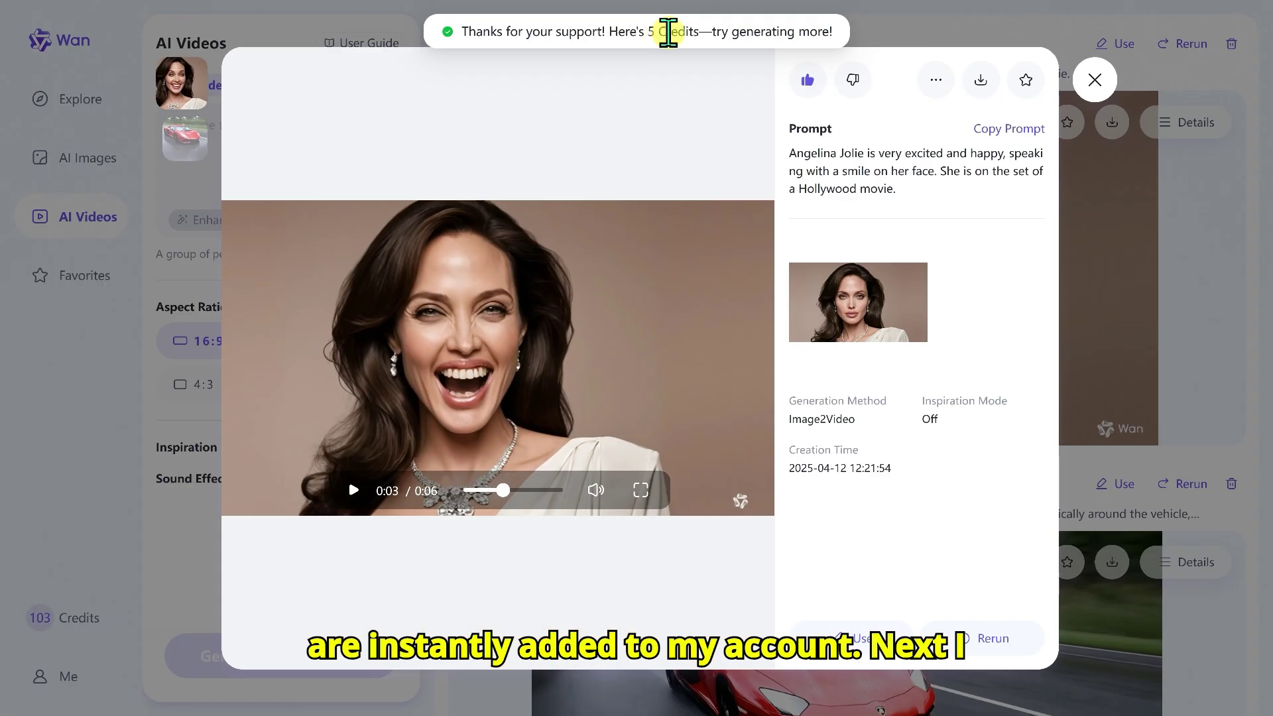
click(1095, 80)
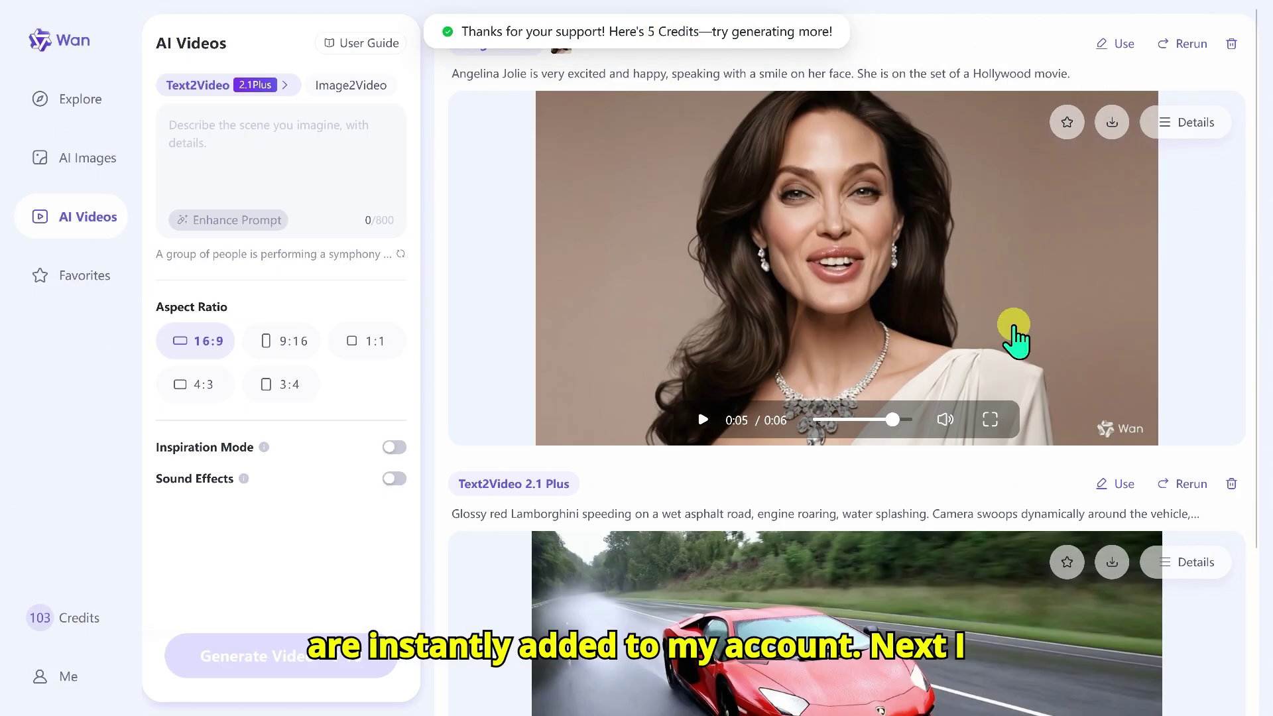
- Open the details of the red Lamborghini Text2Video clip, give it a positive rating to earn feedback credits, and close the details
scroll(961, 418, down, 3)
click(1200, 371)
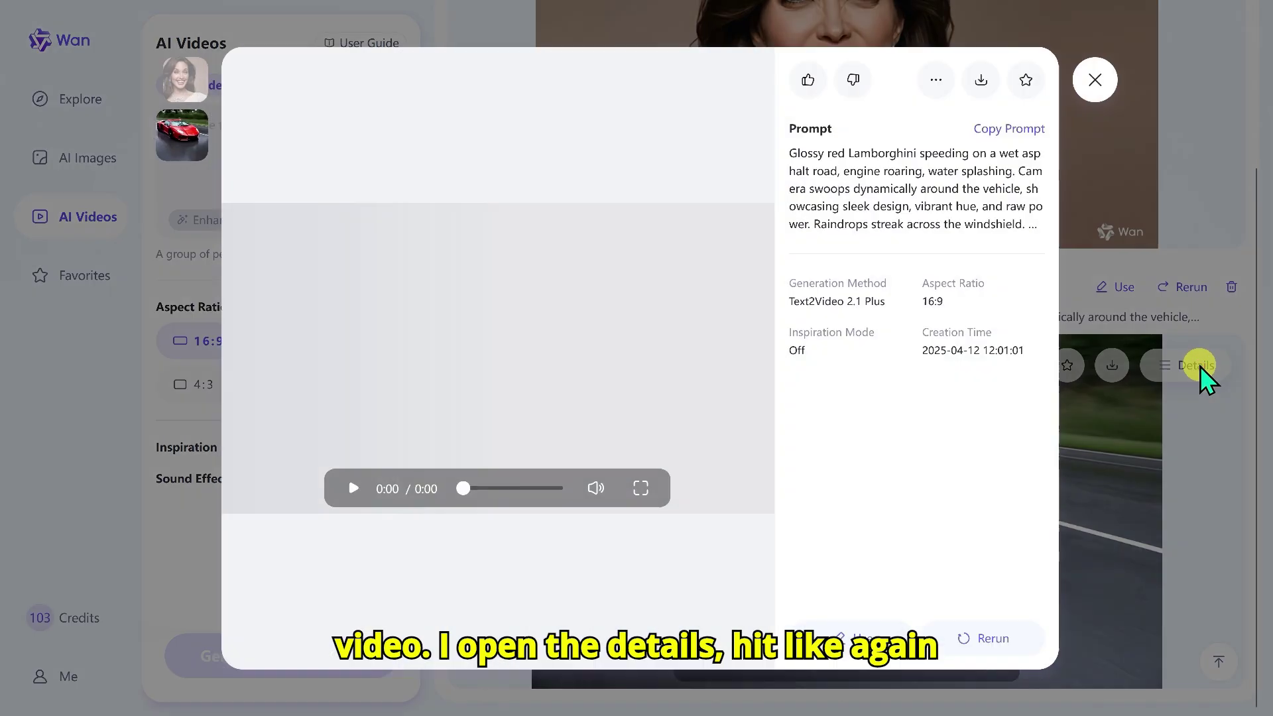
click(806, 79)
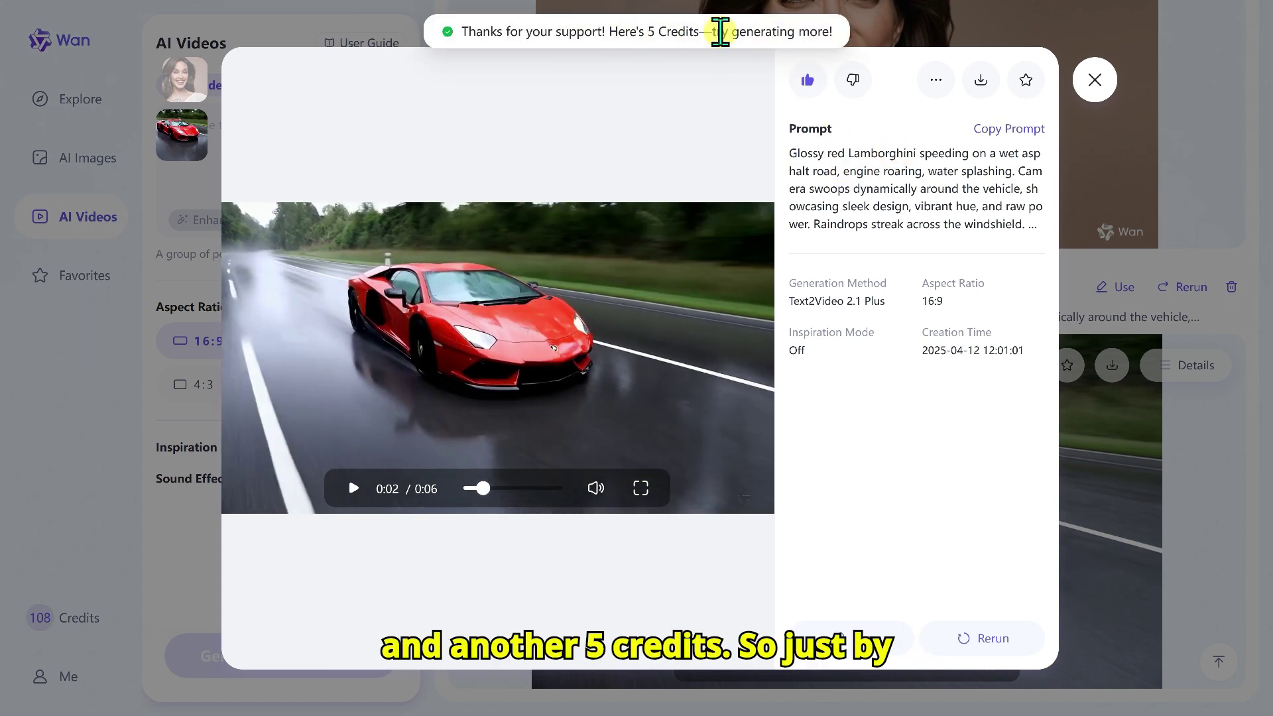
click(1094, 80)
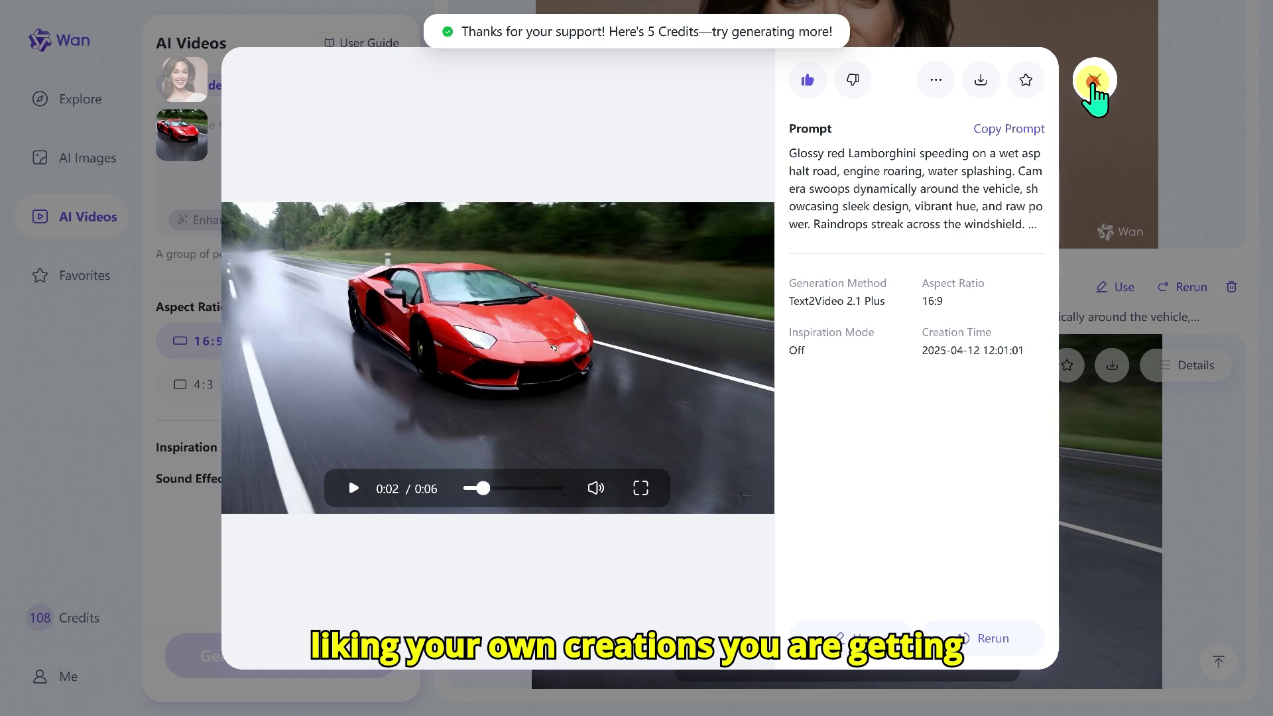
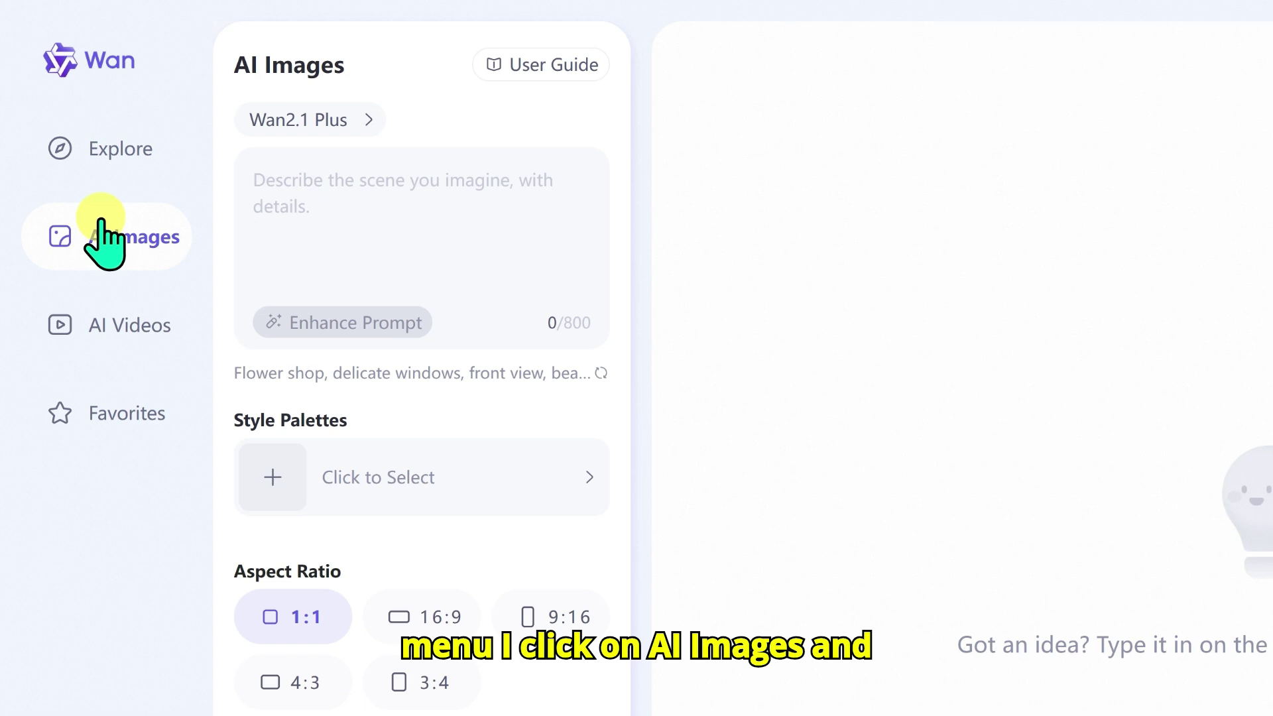
- Using the Wan2.1 Plus image model, paste the portrait prompt about a young woman with white curly hair and enhance it
click(322, 121)
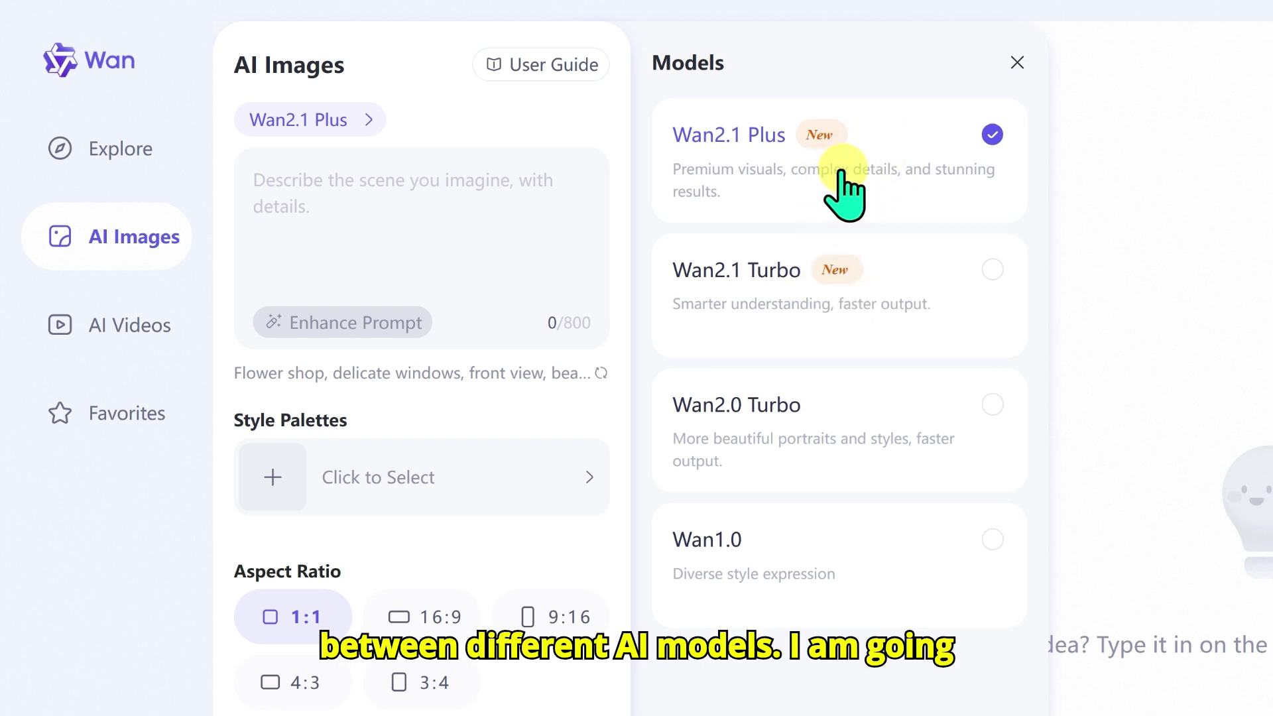
click(913, 151)
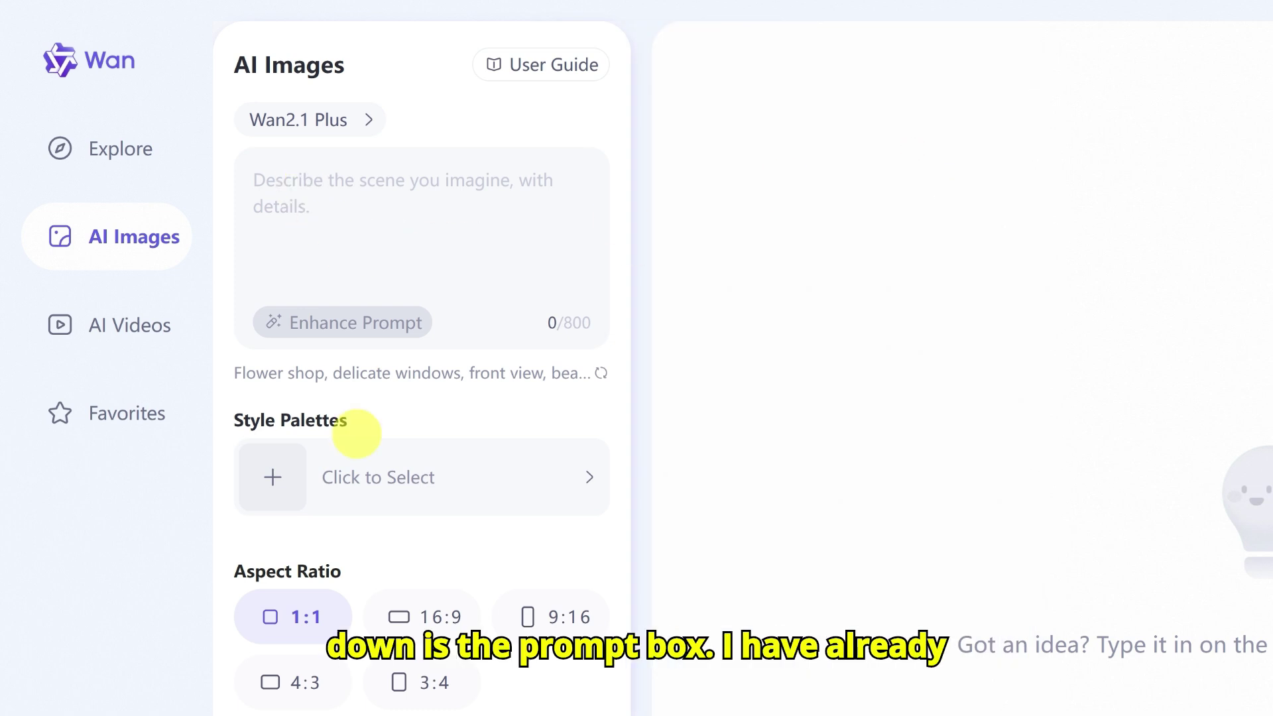
right_click(305, 176)
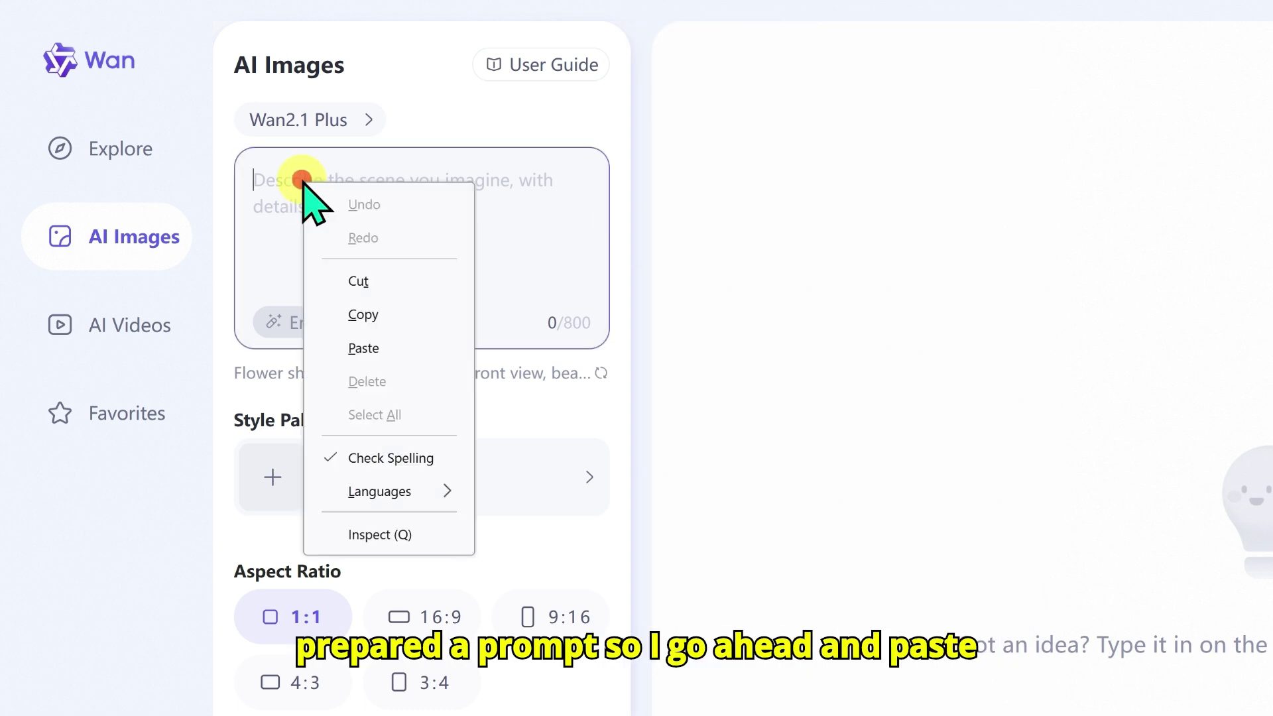
click(380, 335)
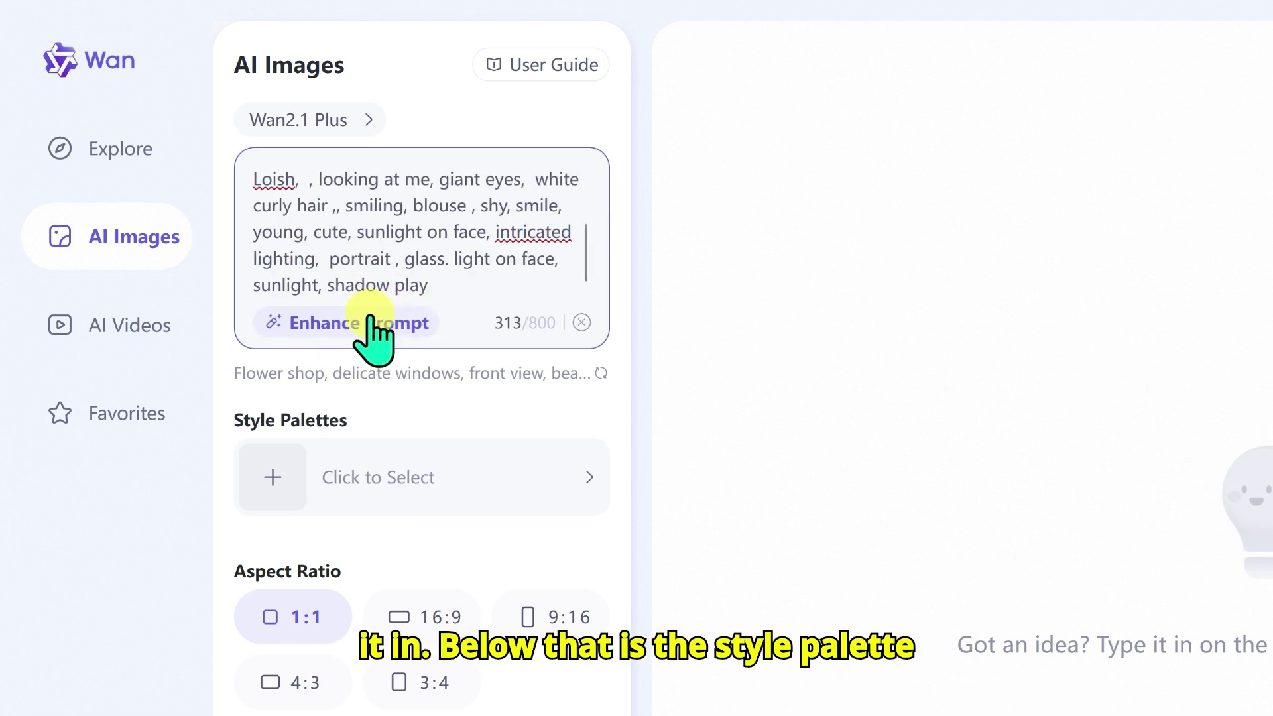
click(369, 323)
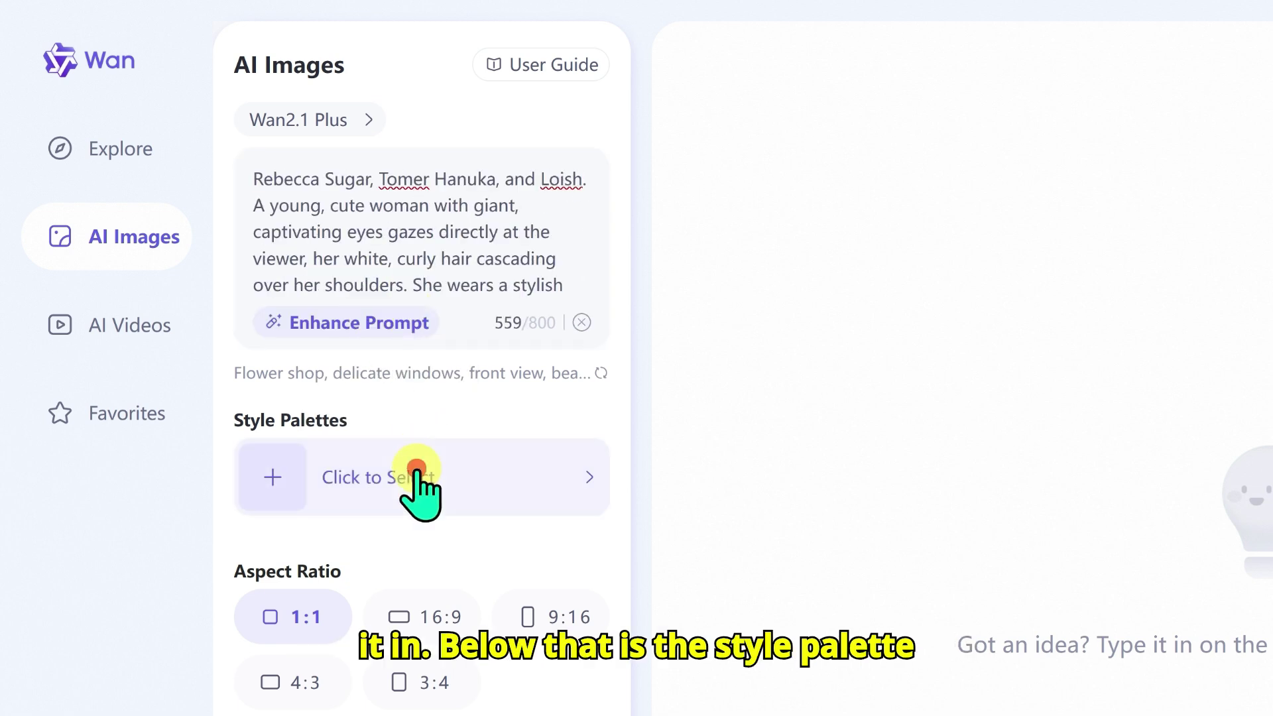
- Check the style palettes without choosing one, set the aspect ratio to 16:9 and generate the images
click(416, 476)
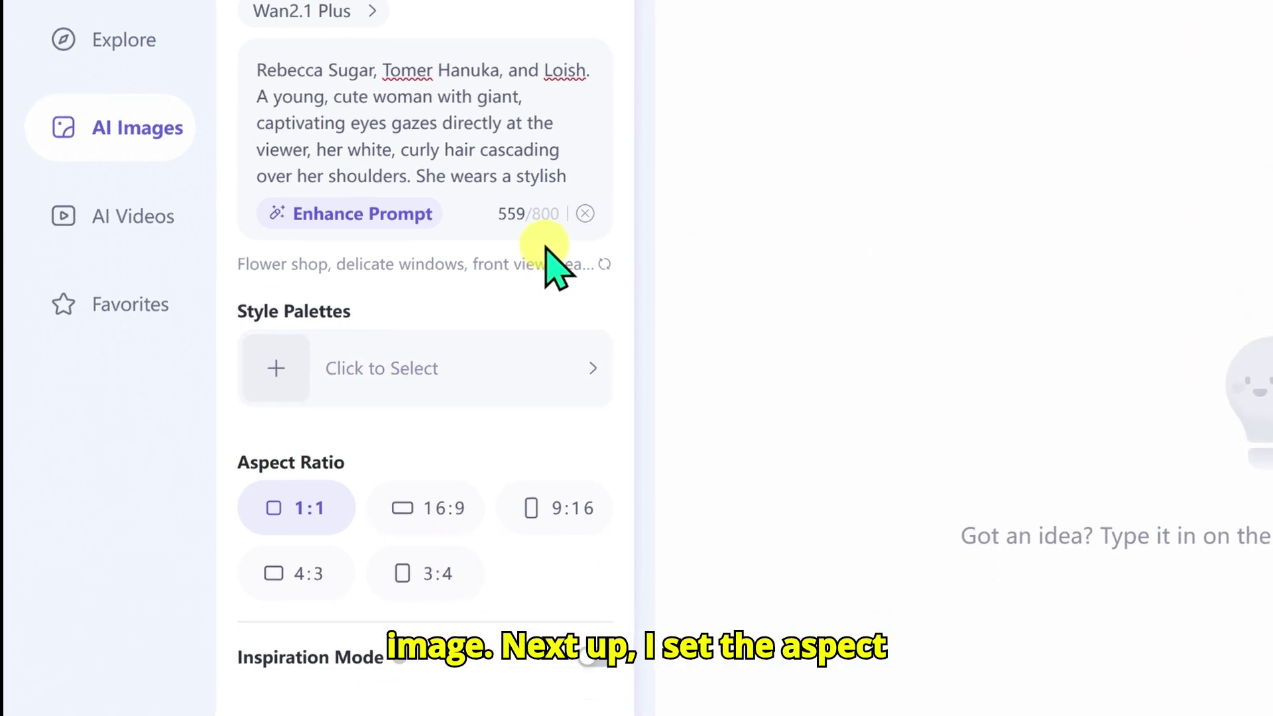
click(426, 262)
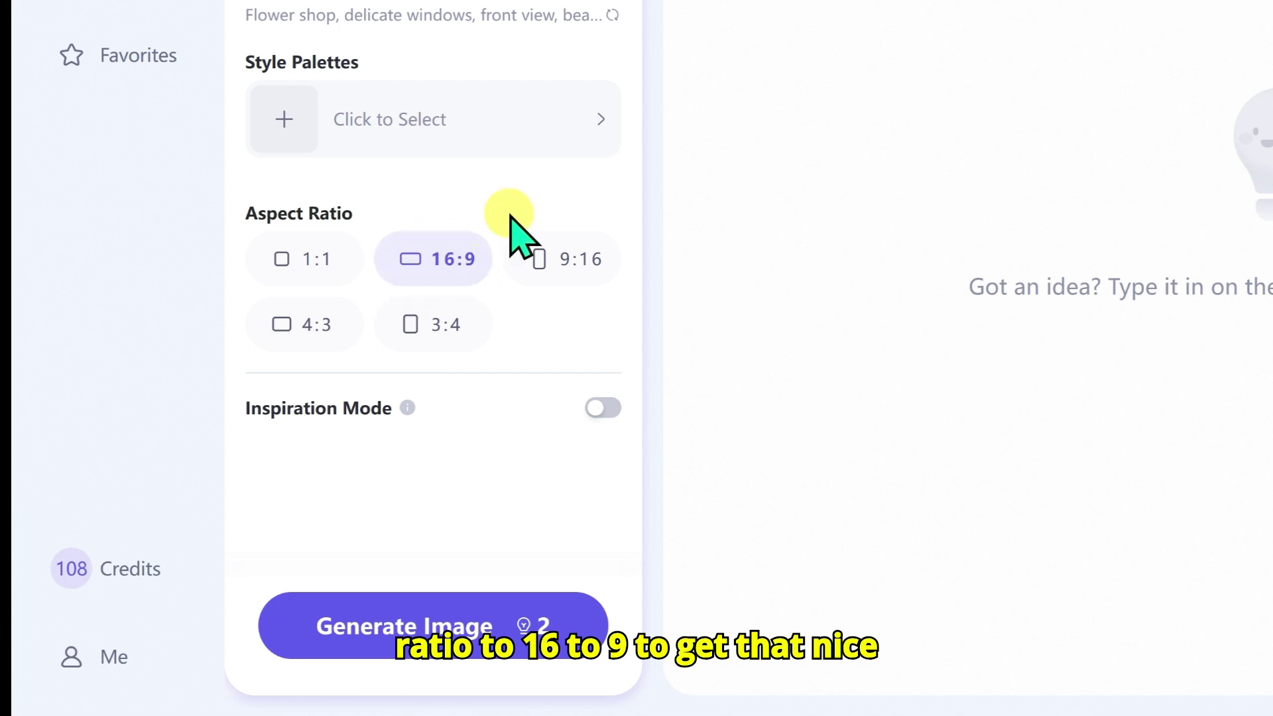
click(418, 637)
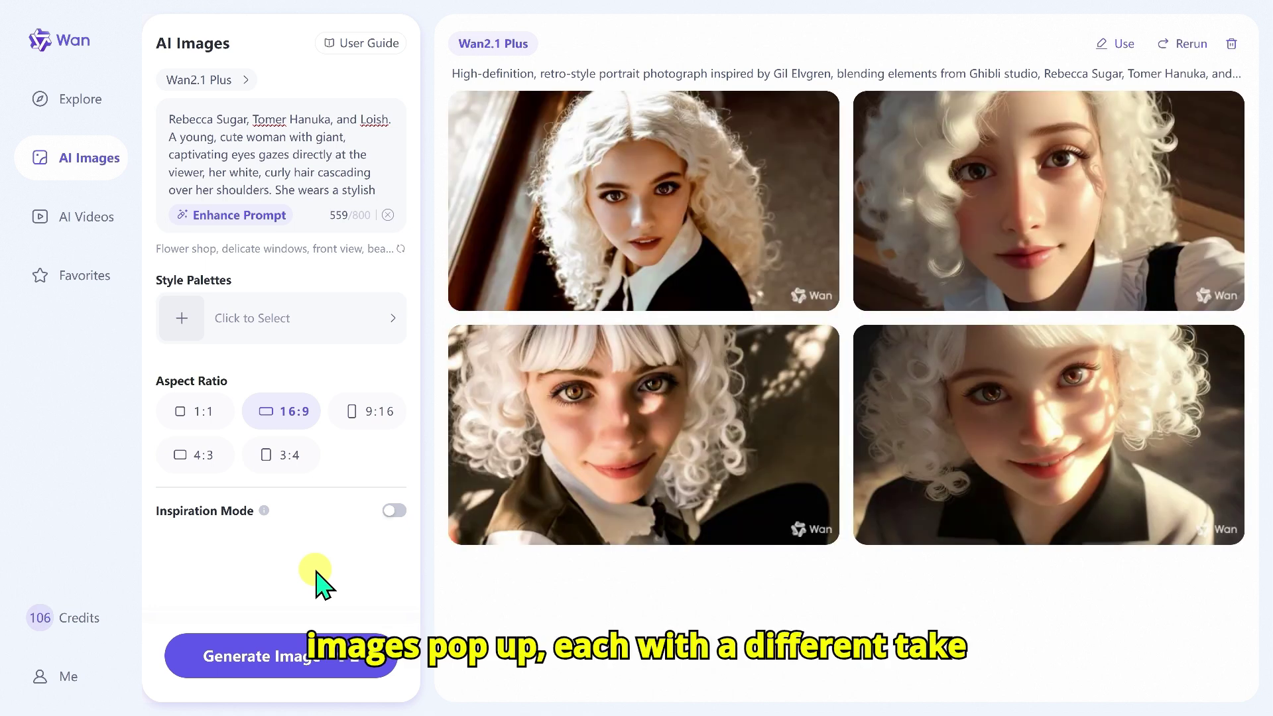
- View the generated portraits enlarged one after another, starting from the first image, and close the detail view
click(597, 185)
click(736, 358)
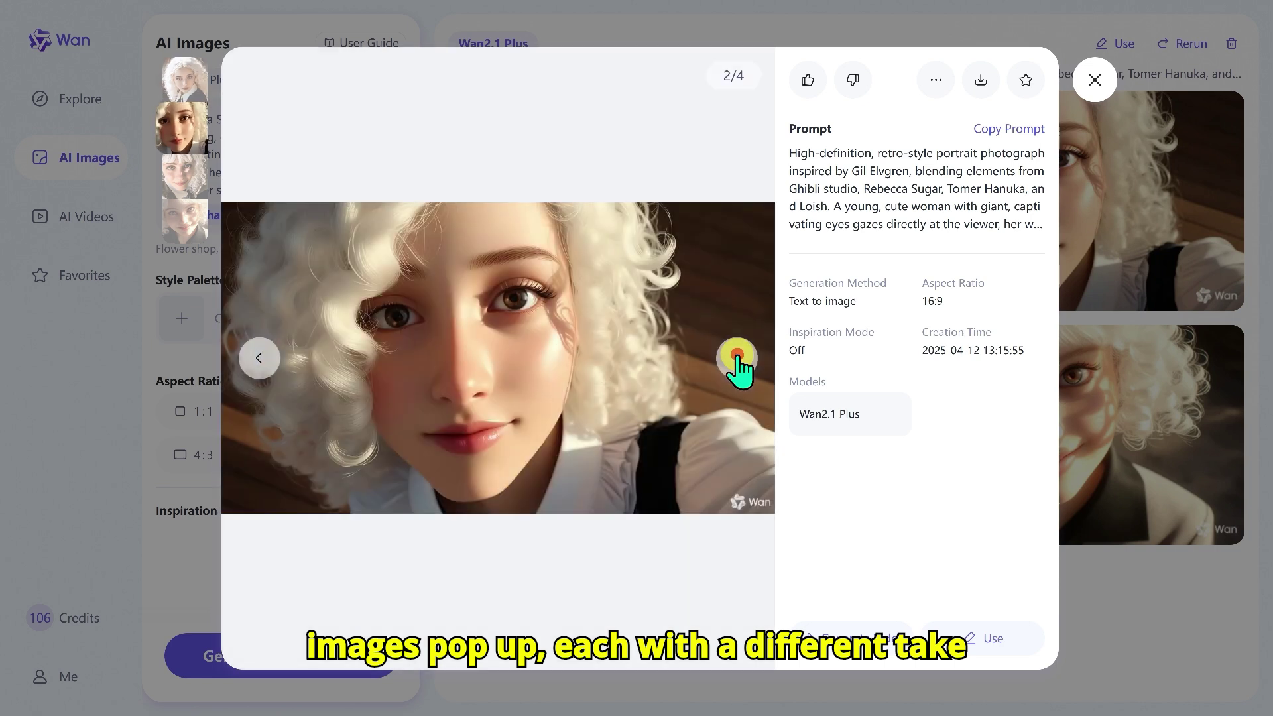
click(738, 358)
key(Escape)
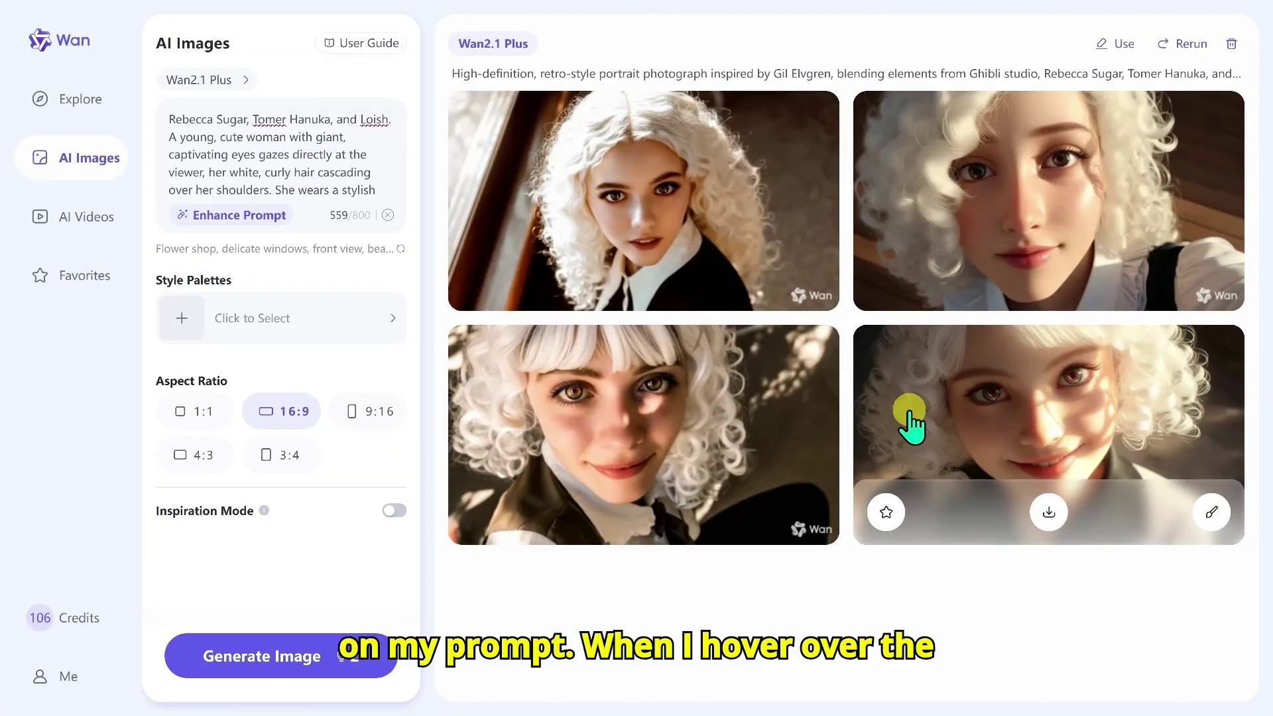
- Download the second generated portrait, with the black strap over a white blouse, without a watermark
mouse_move(772, 411)
mouse_move(896, 188)
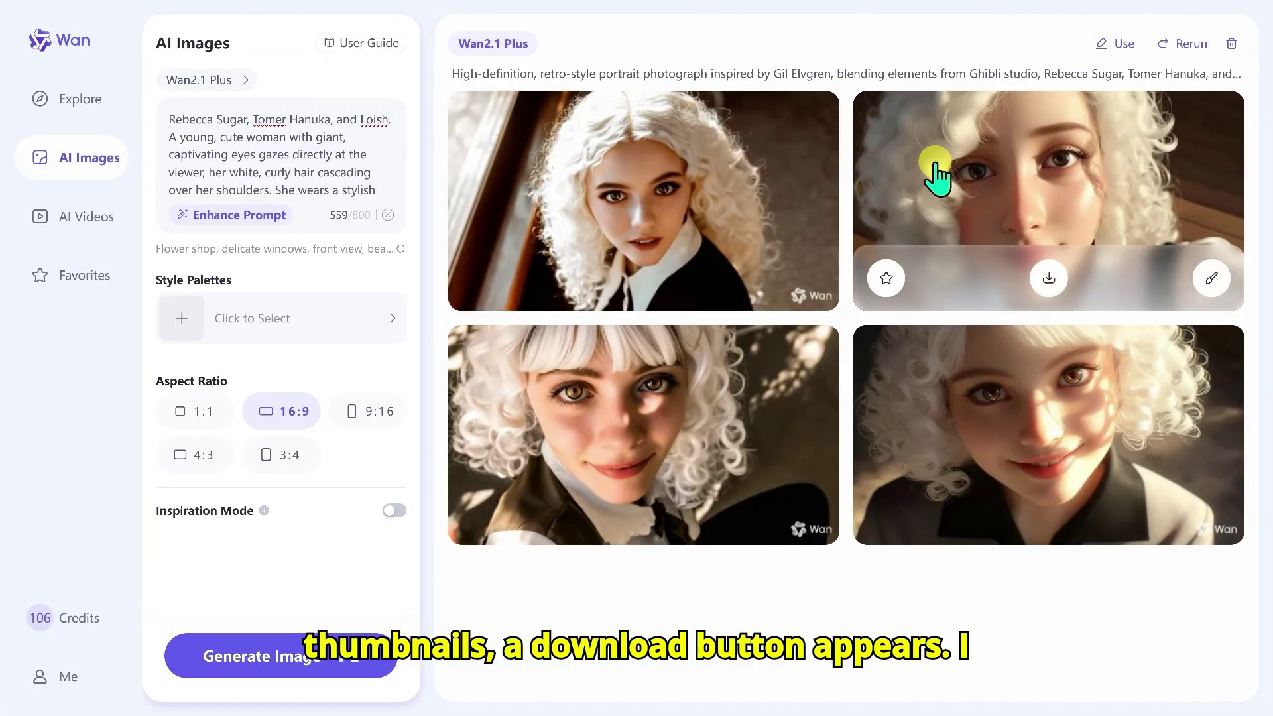
click(1050, 281)
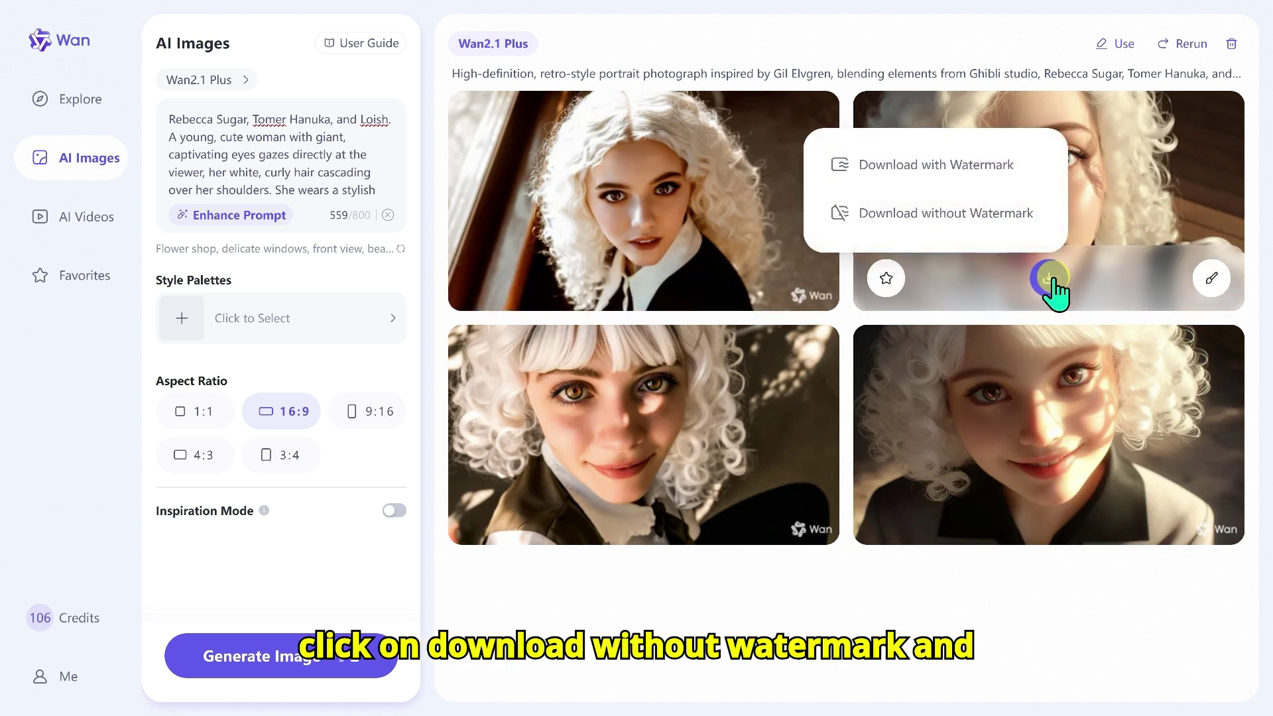
click(971, 211)
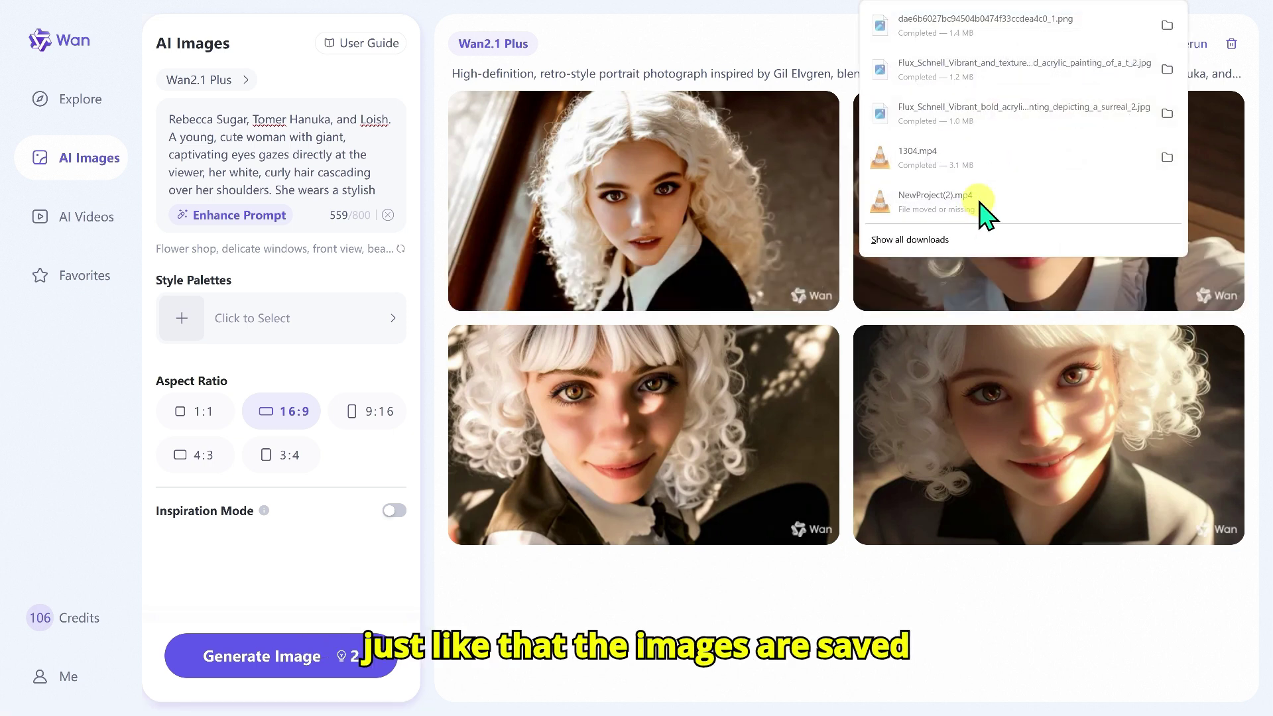
- Open the downloaded PNG portrait in the image viewer, maximize the window and enlarge the picture to inspect its details
click(960, 36)
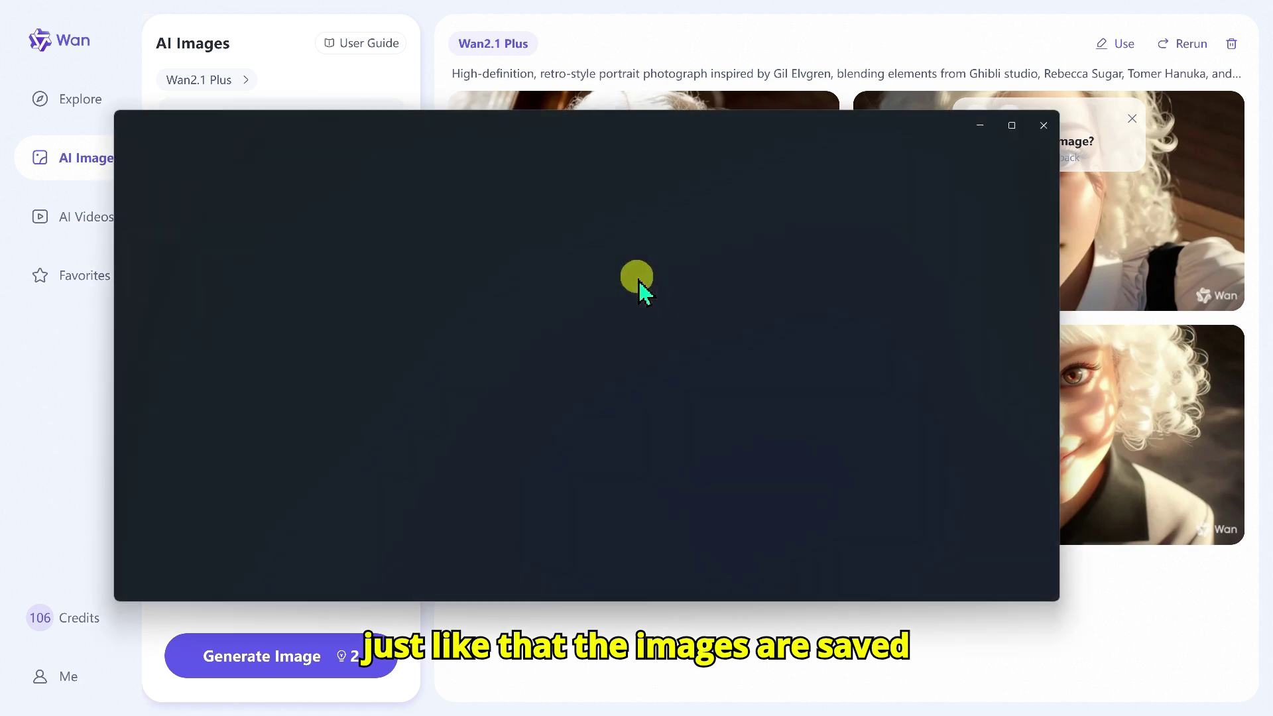
click(1011, 126)
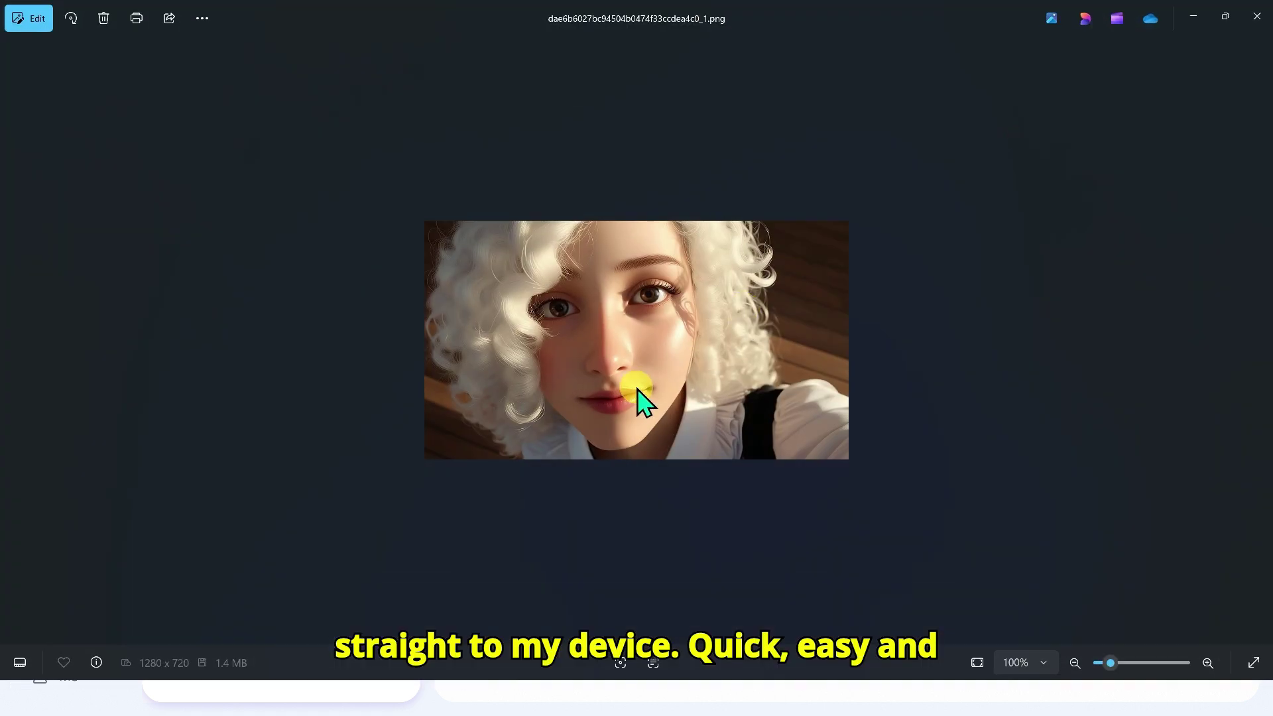
scroll(639, 398, up, 5)
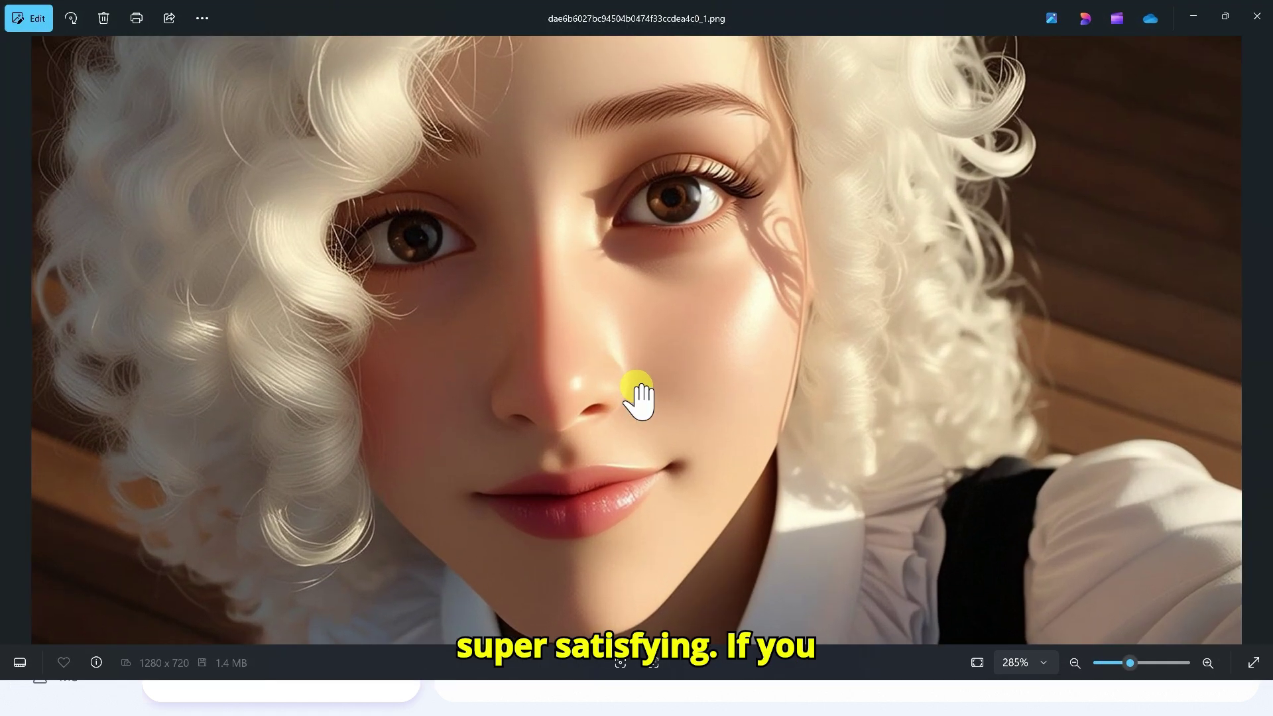